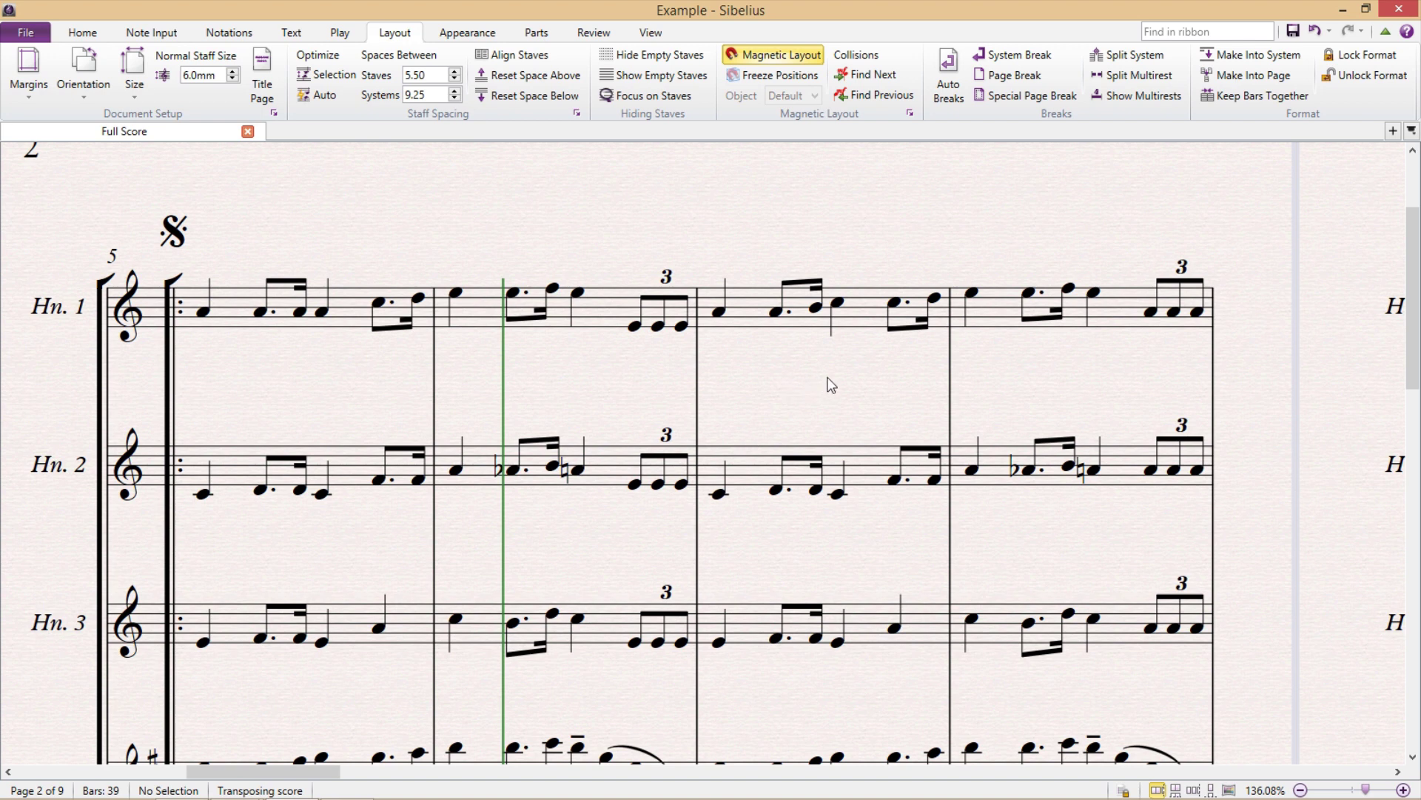
- Play the score from the playback line and stop it partway through bar 8
key("space")
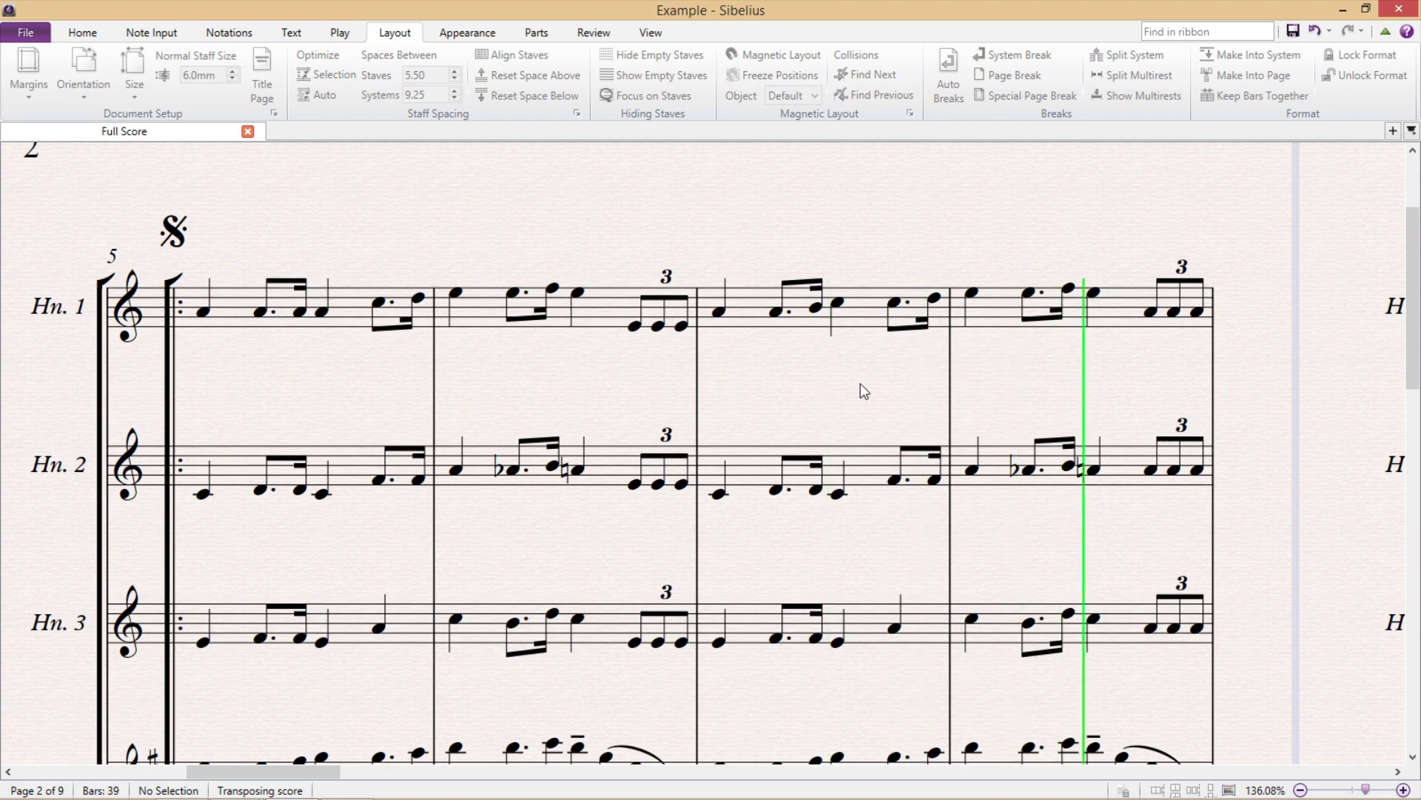
key("space")
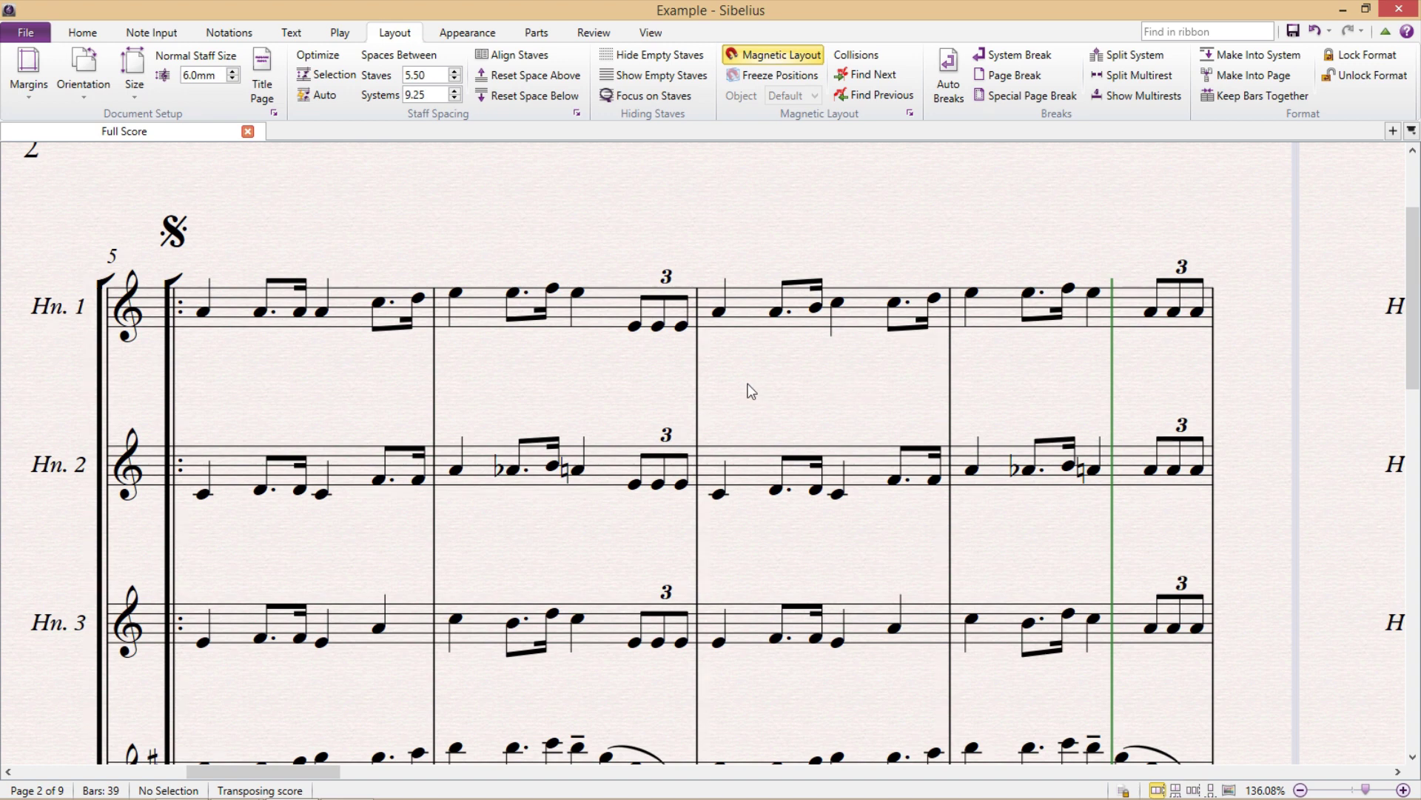
- Play from the Horn 1 note in bar 5 and stop, then deselect and play from the beginning
left_click(321, 312)
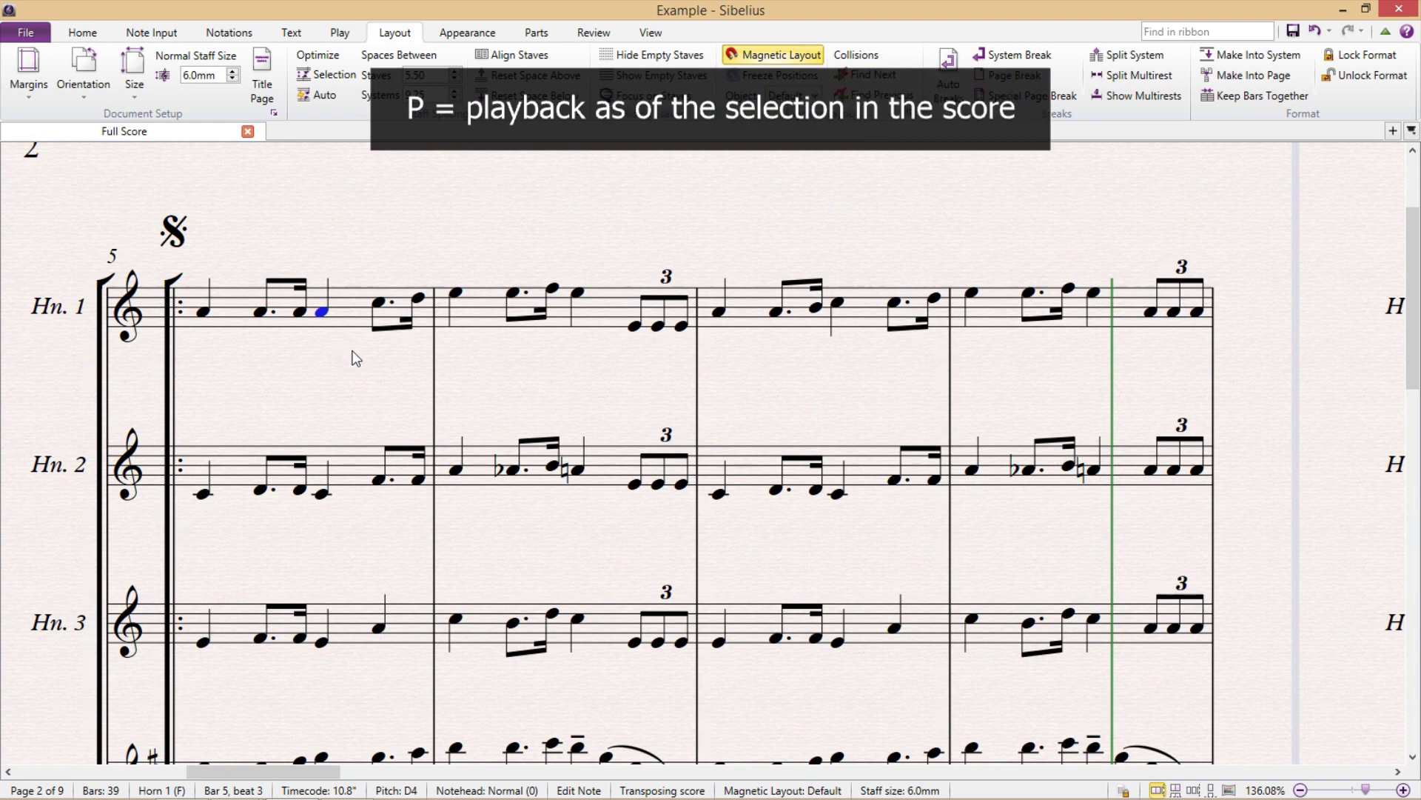
key("p")
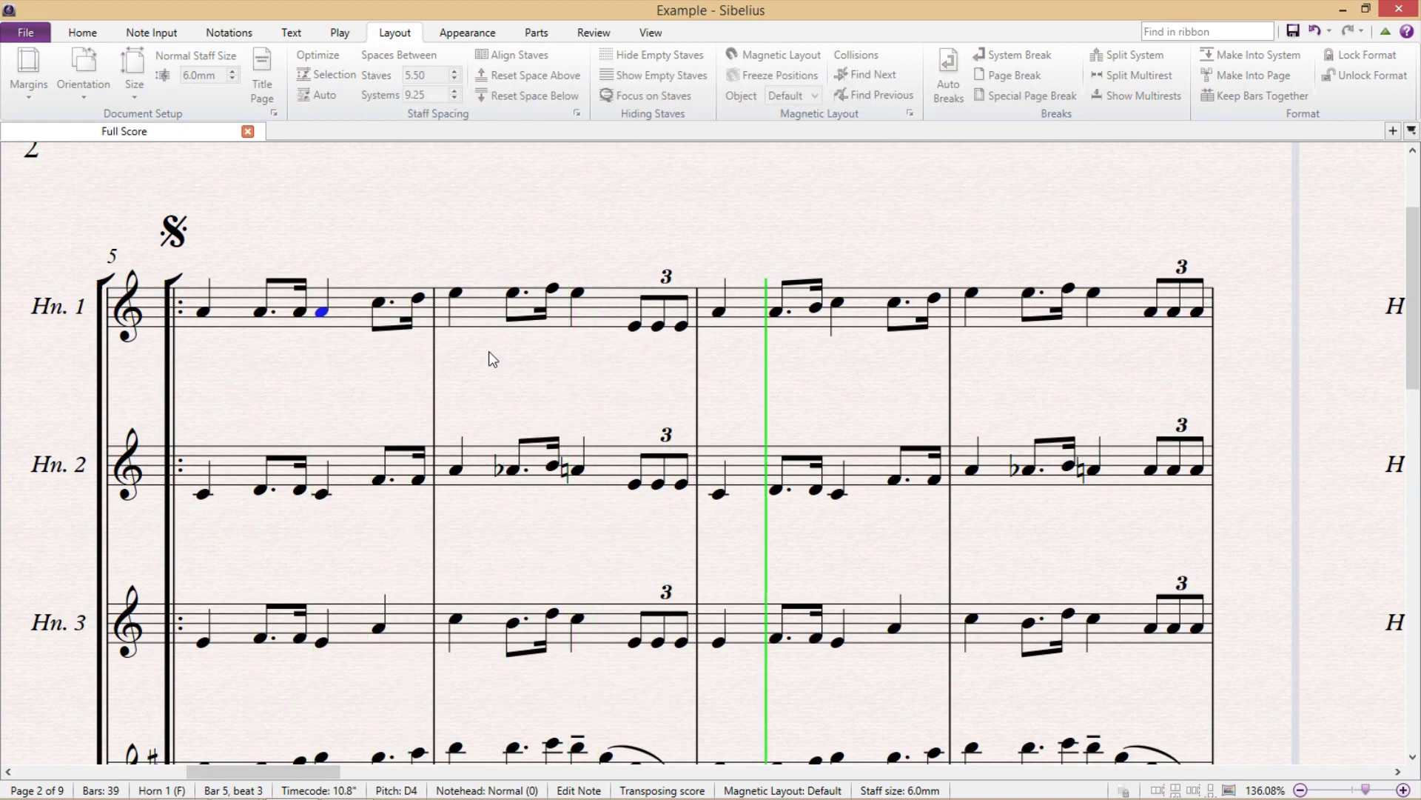
key("Escape")
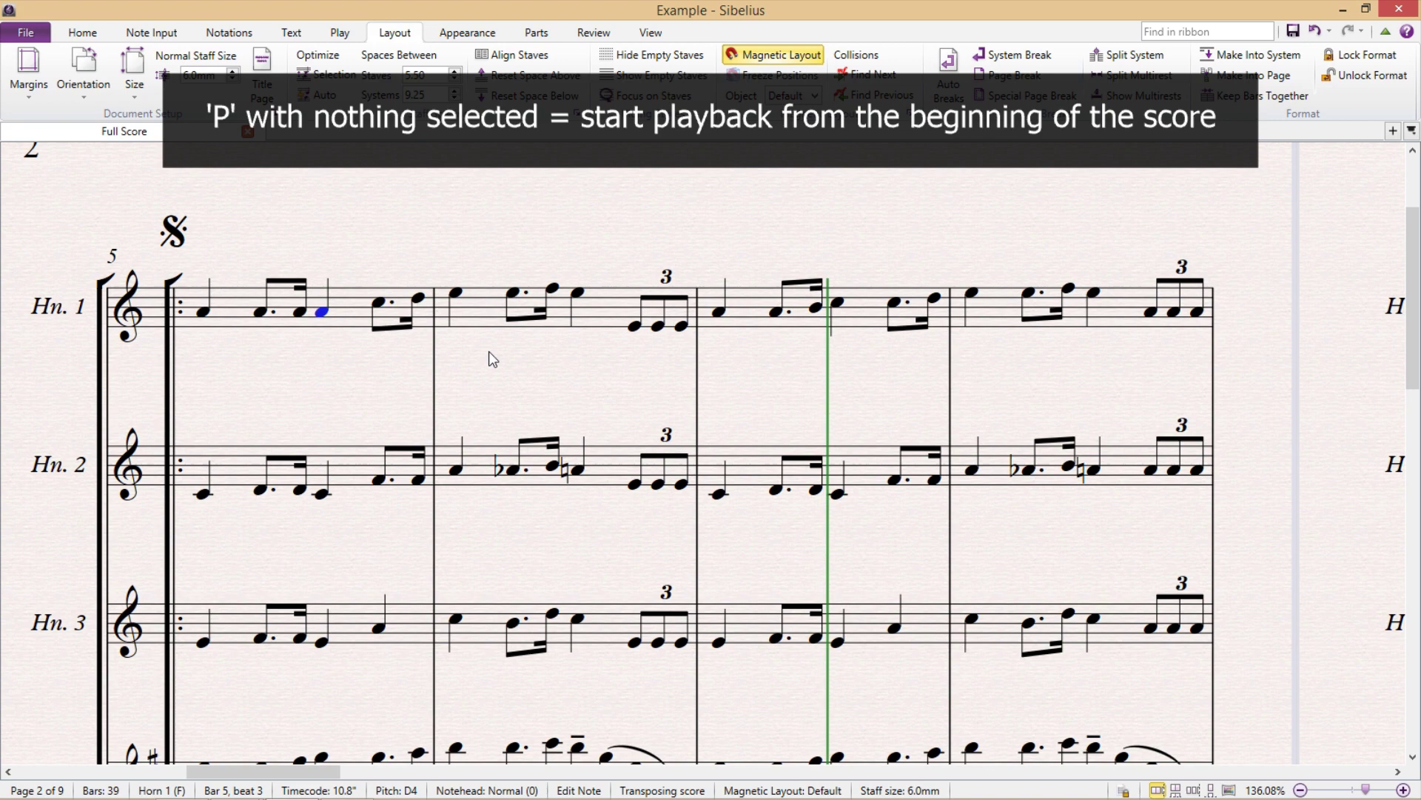
key("Escape")
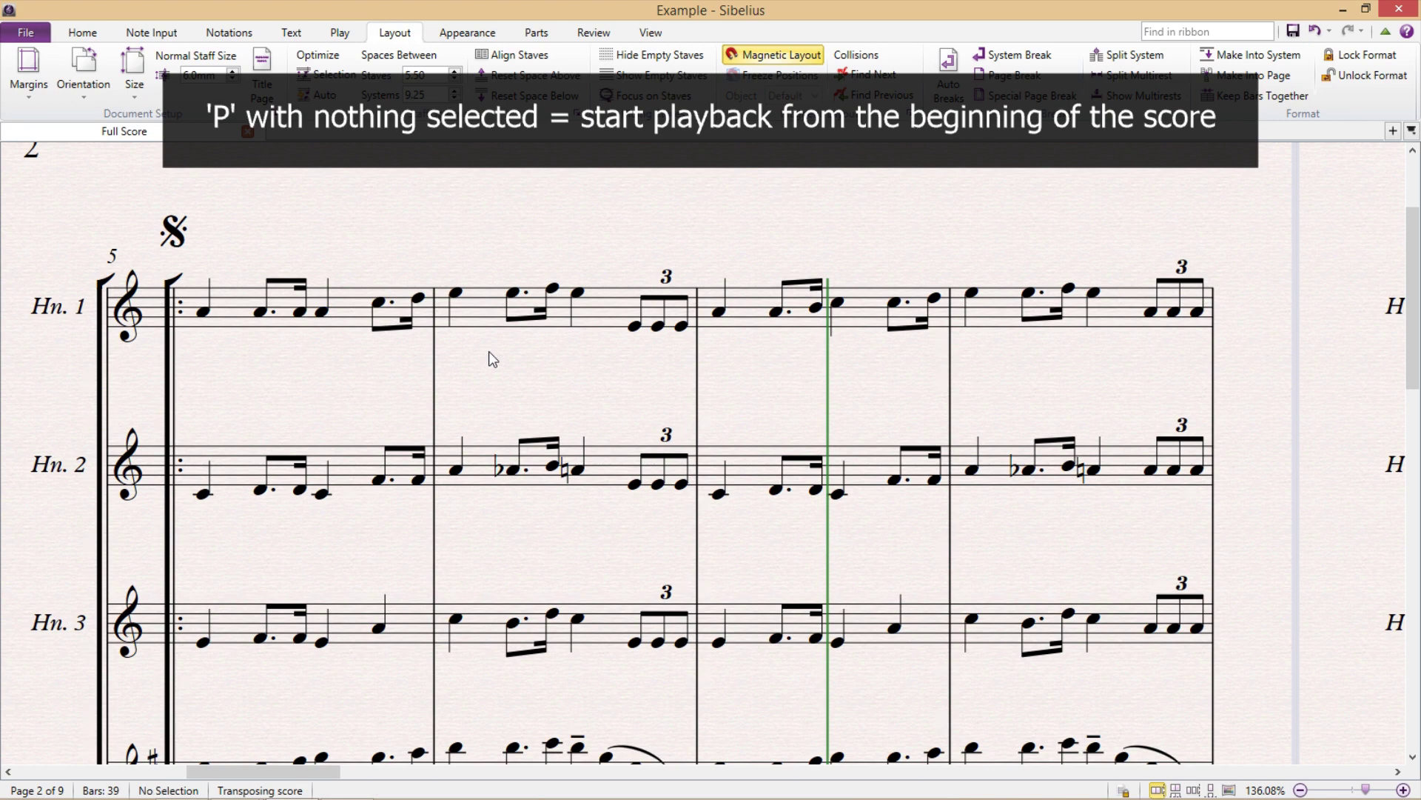
key("p")
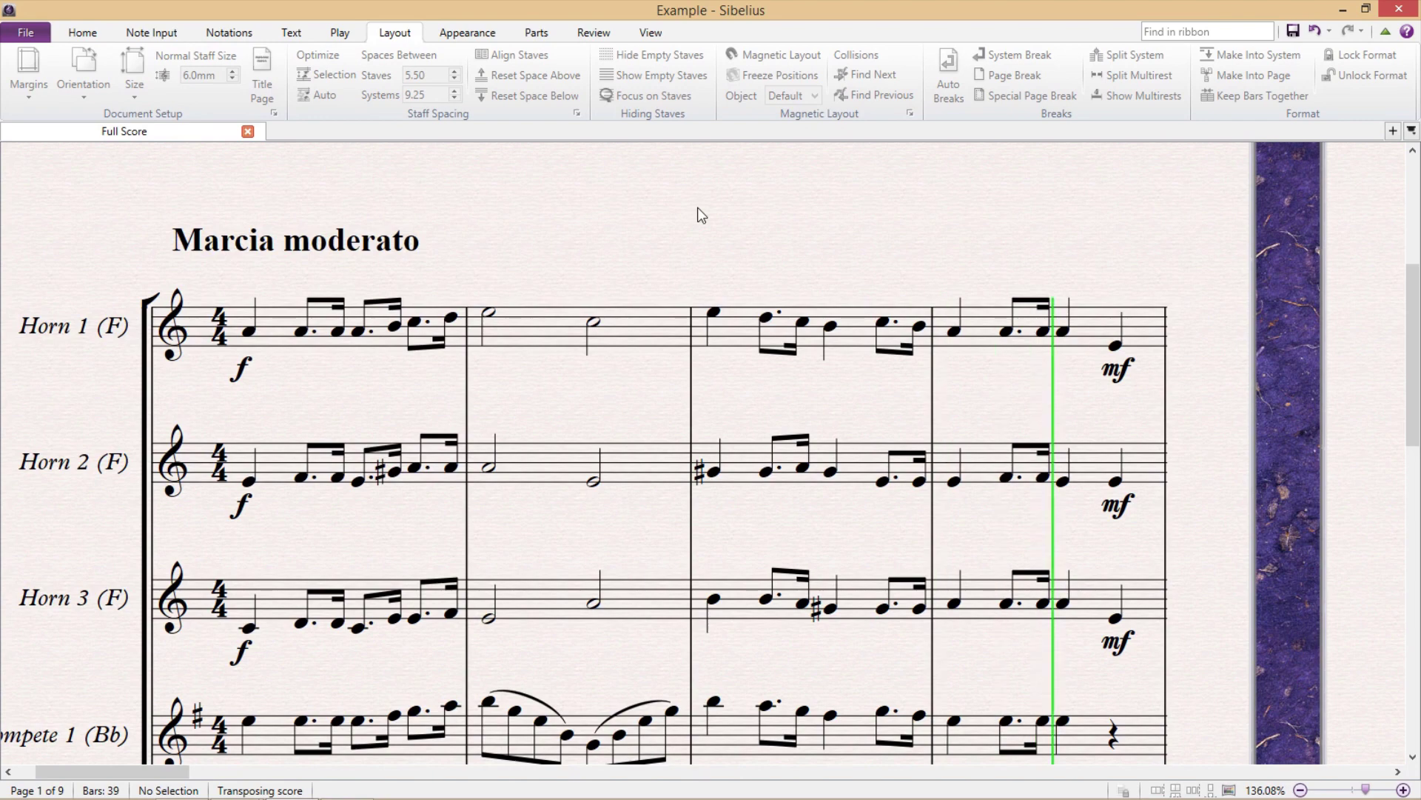
- Stop playback and pan the score back to page 2 at bar 5
key("space")
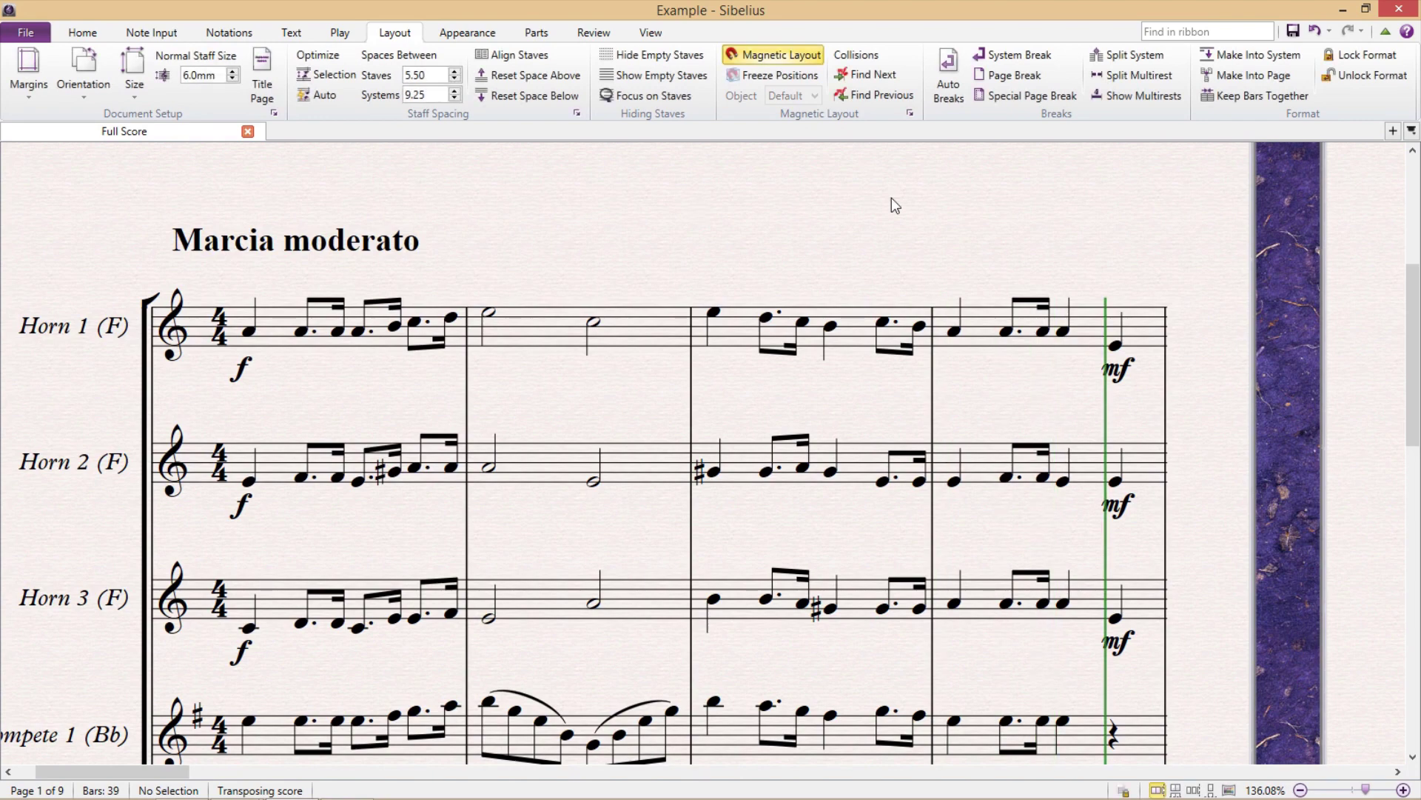
left_click_drag(1152, 202, 238, 339)
left_click_drag(1259, 222, 827, 197)
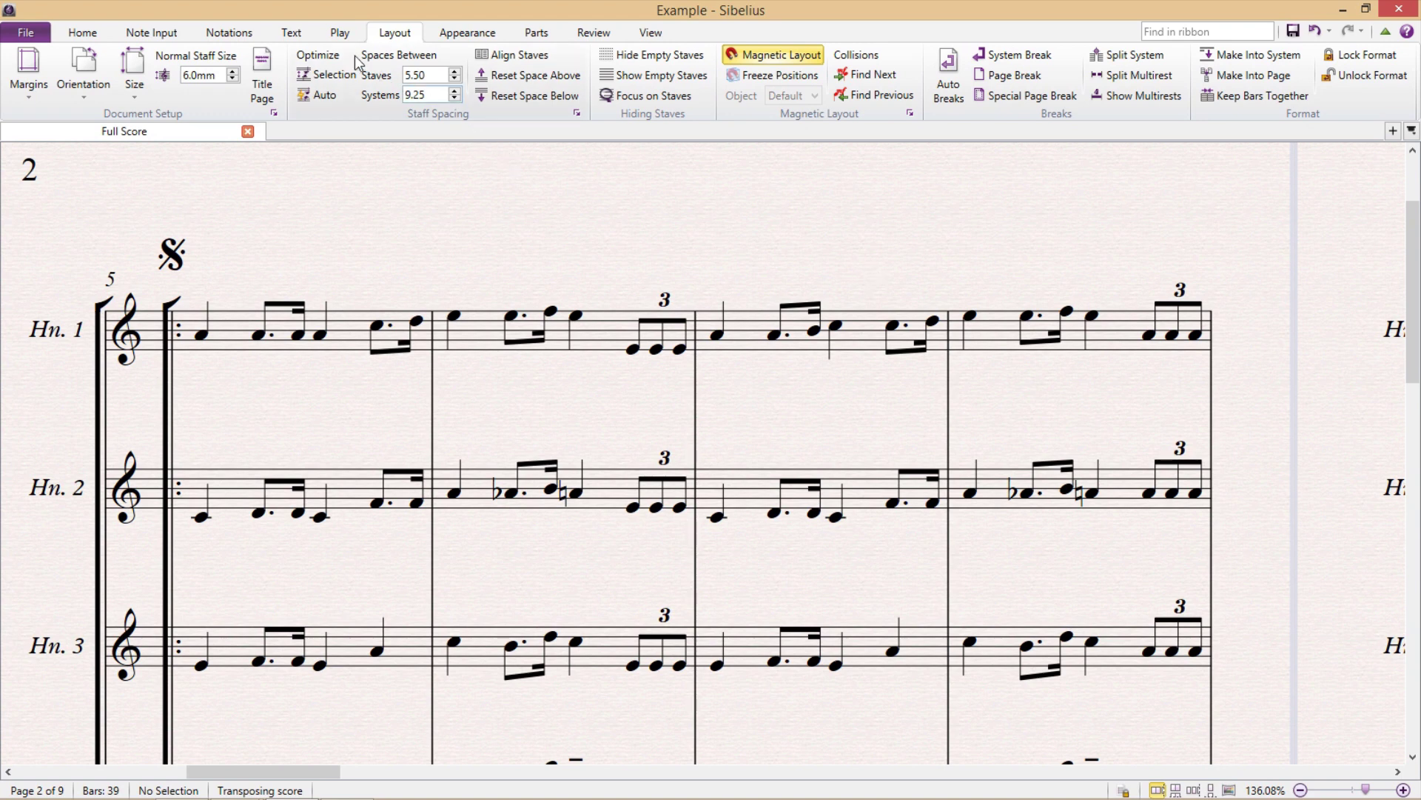
- Turn on Loop in the Play tab's playback options
left_click(341, 34)
left_click(154, 94)
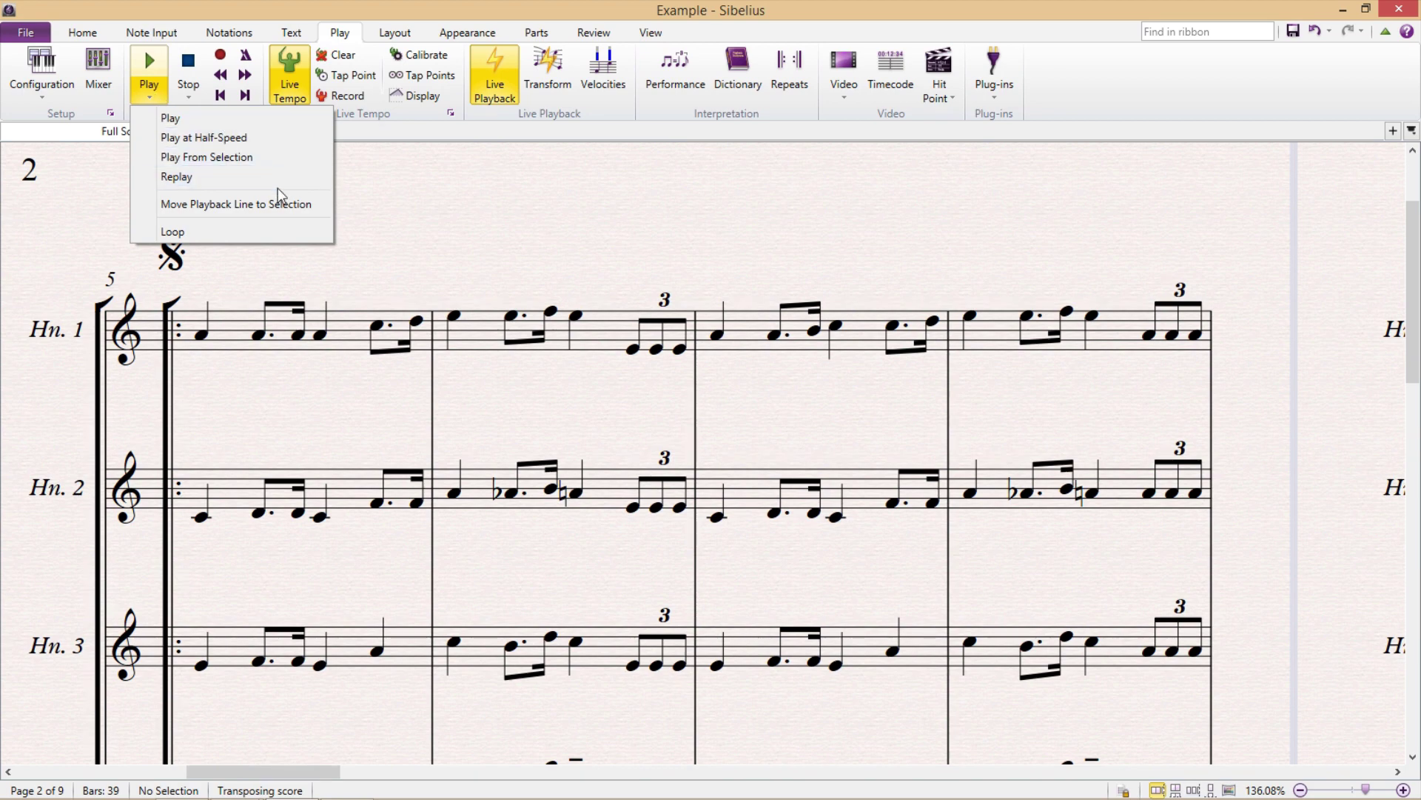
left_click(234, 232)
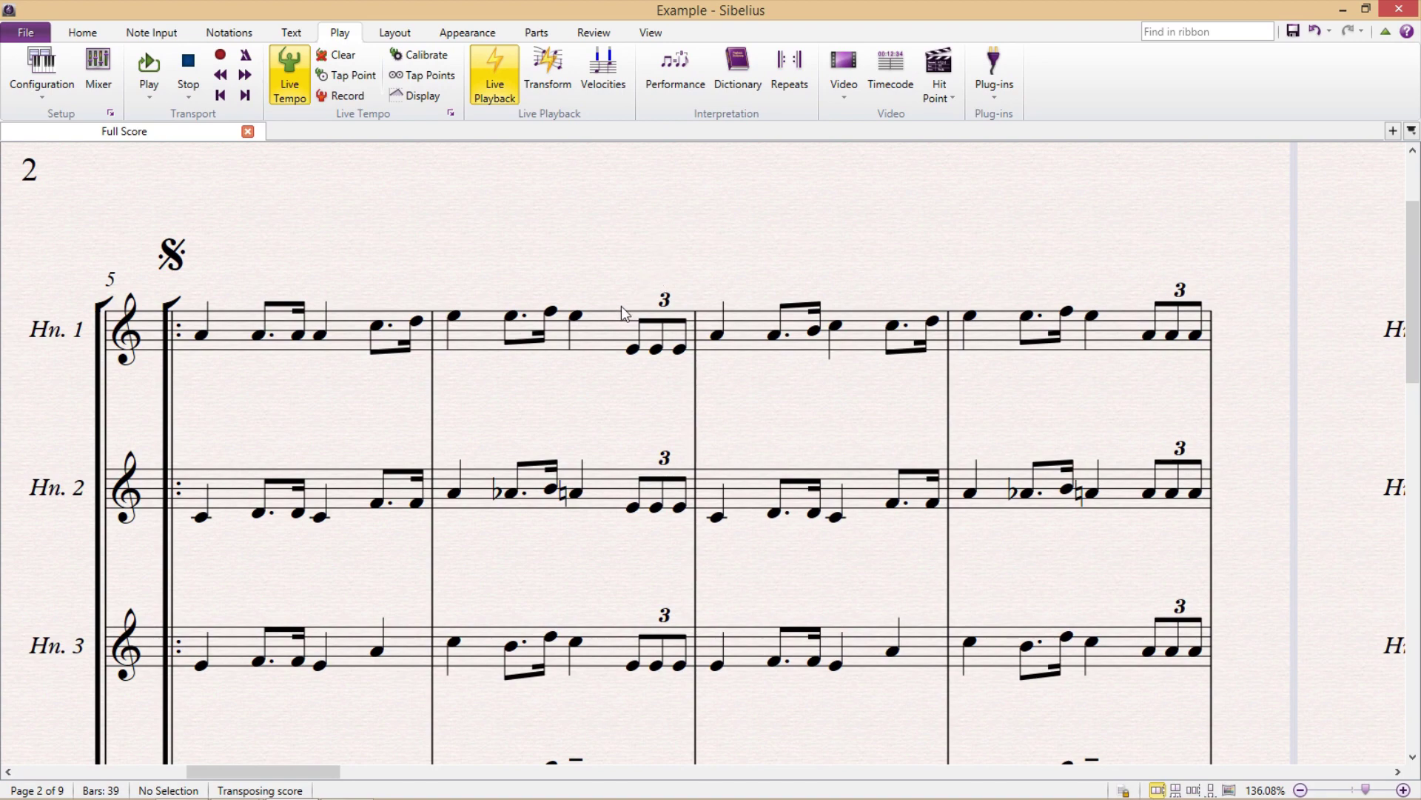
- Loop bar 6 for Horn 1, then for all horn staves, stopping each time
left_click(605, 331)
key("space")
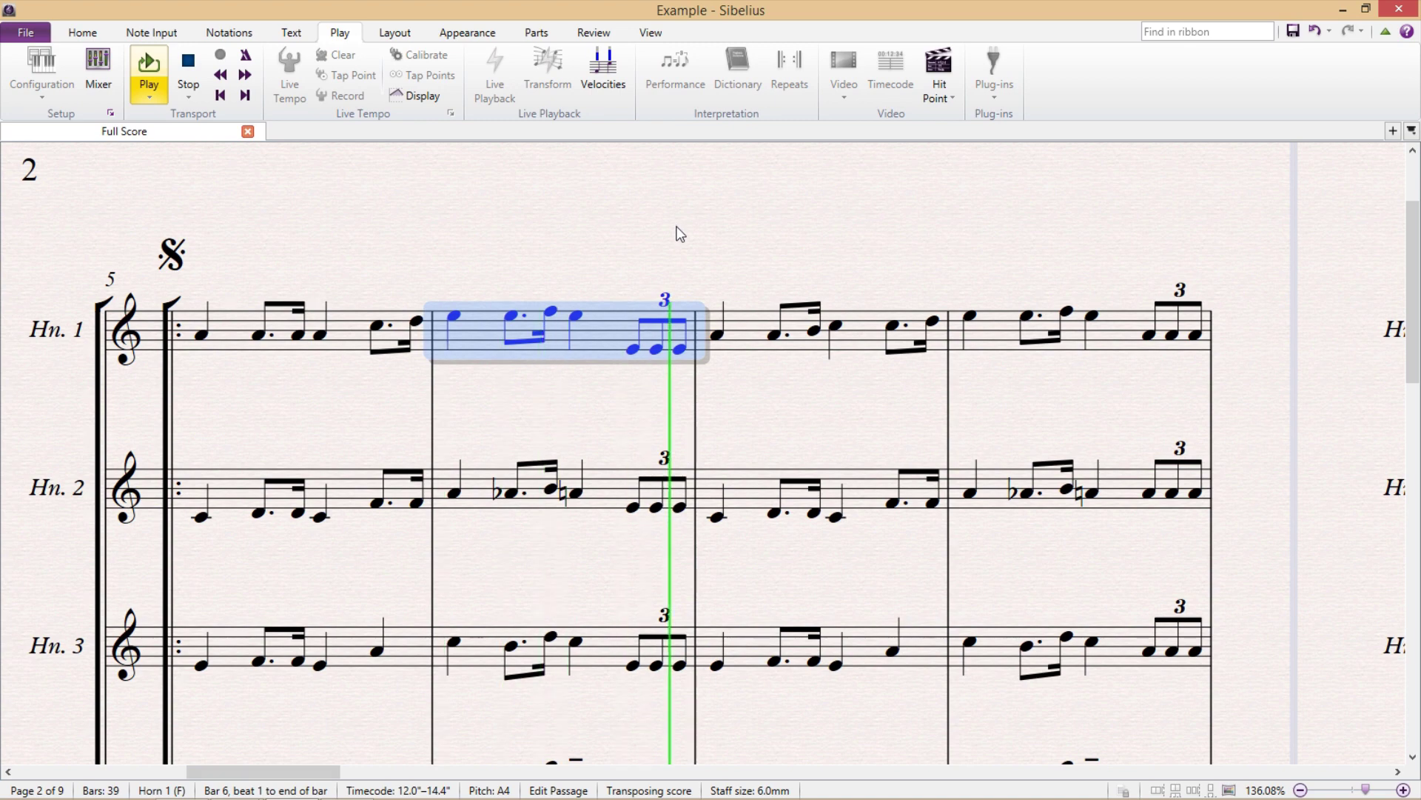
key("space")
key("Escape")
key("ctrl+shift+a")
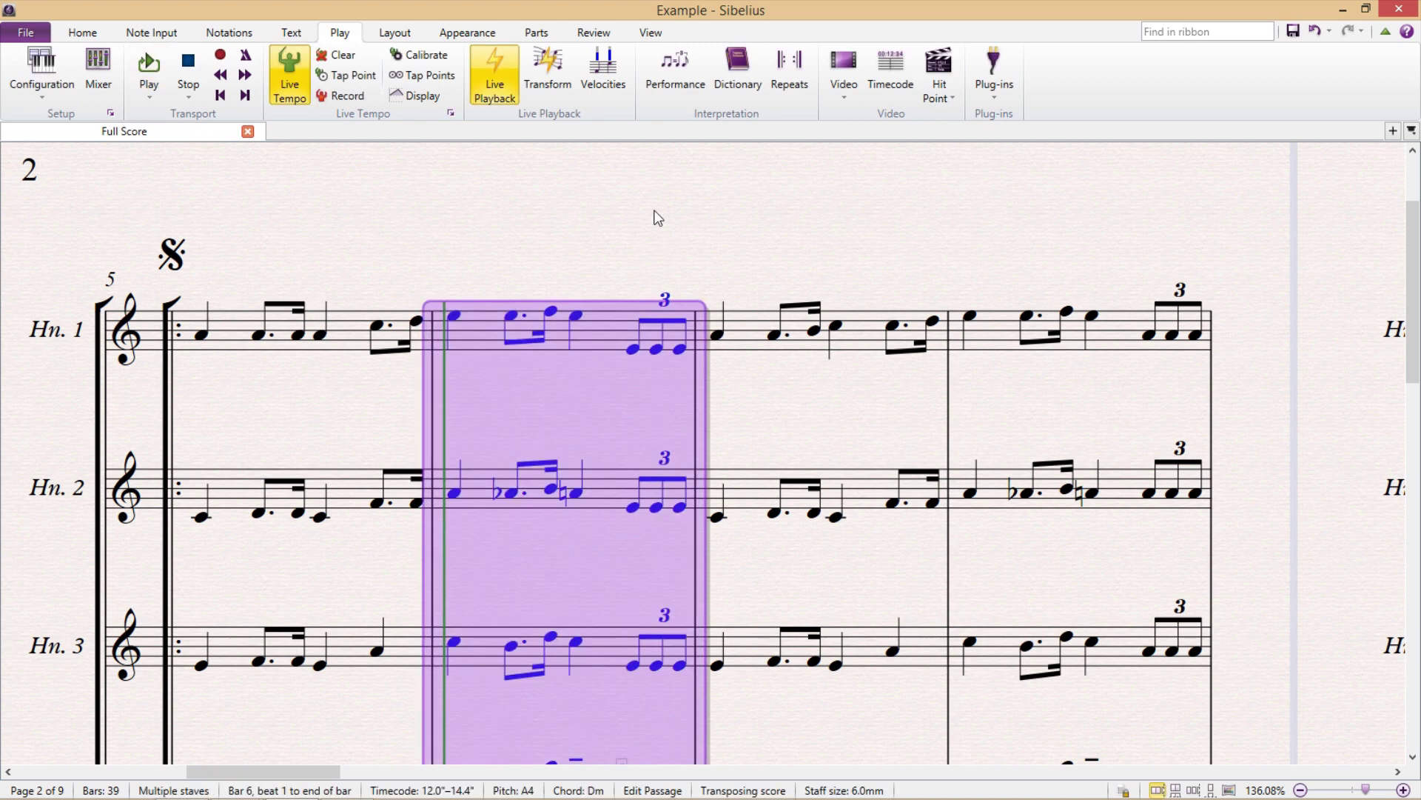
key("space")
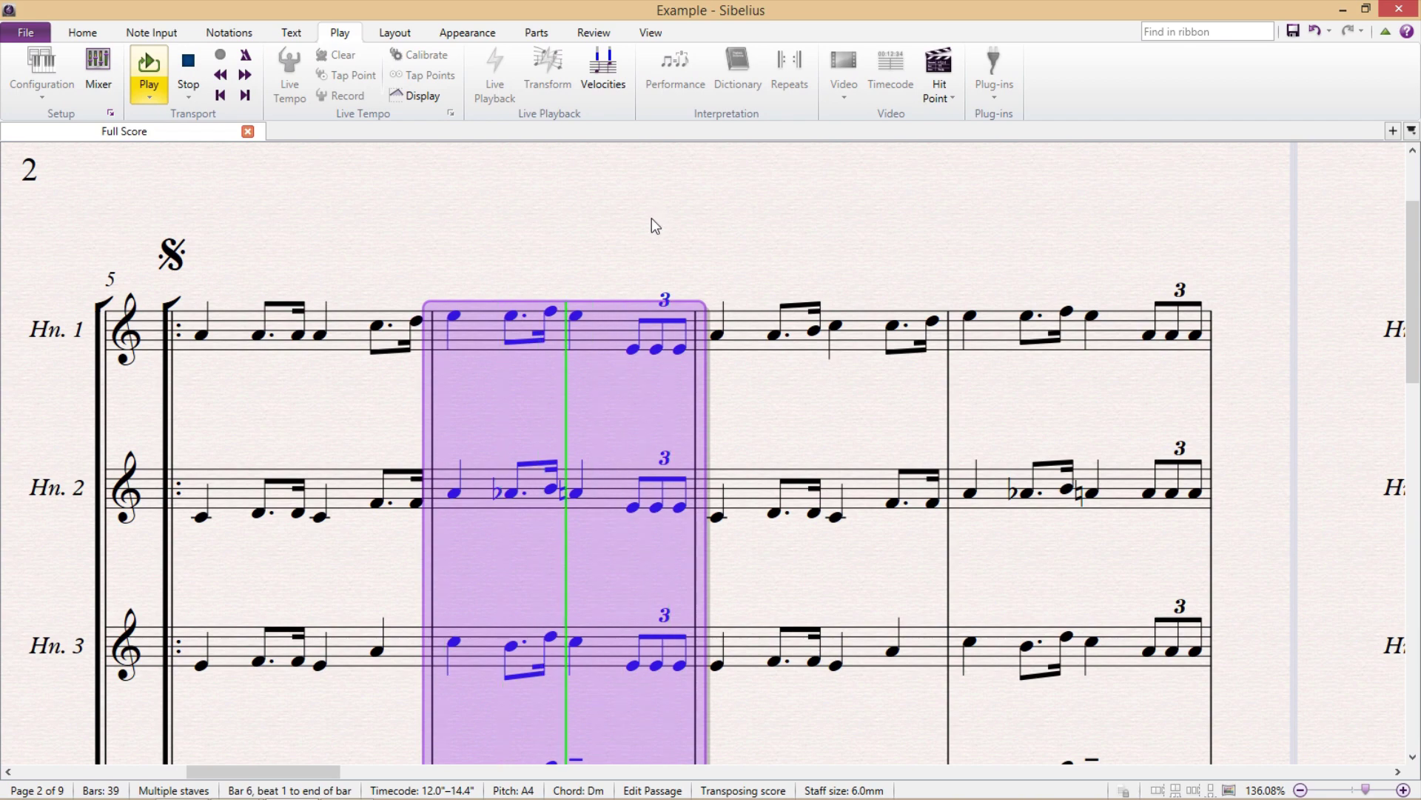
key("space")
key("Escape")
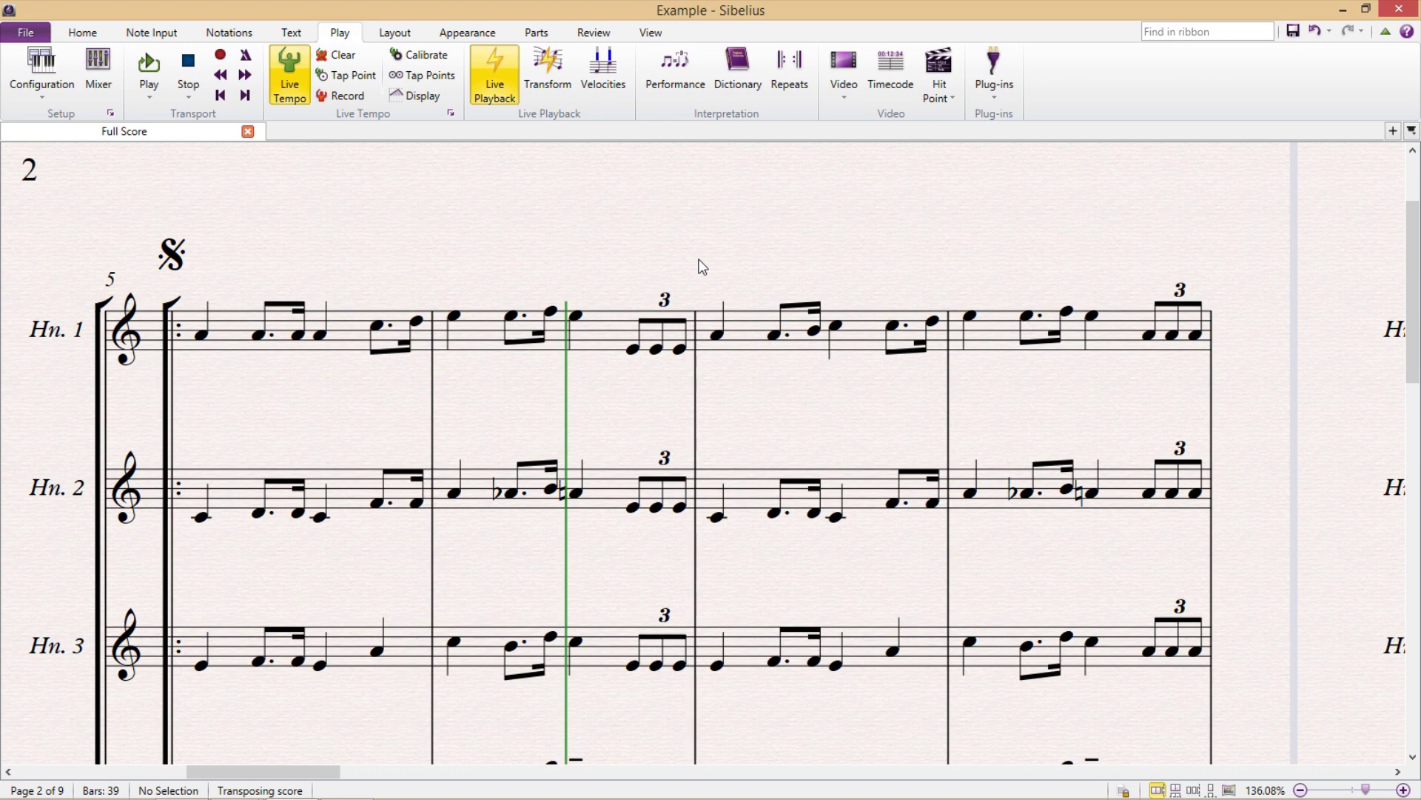
- Hide the playback line and shift the score up slightly in view
left_click(650, 33)
left_click(549, 55)
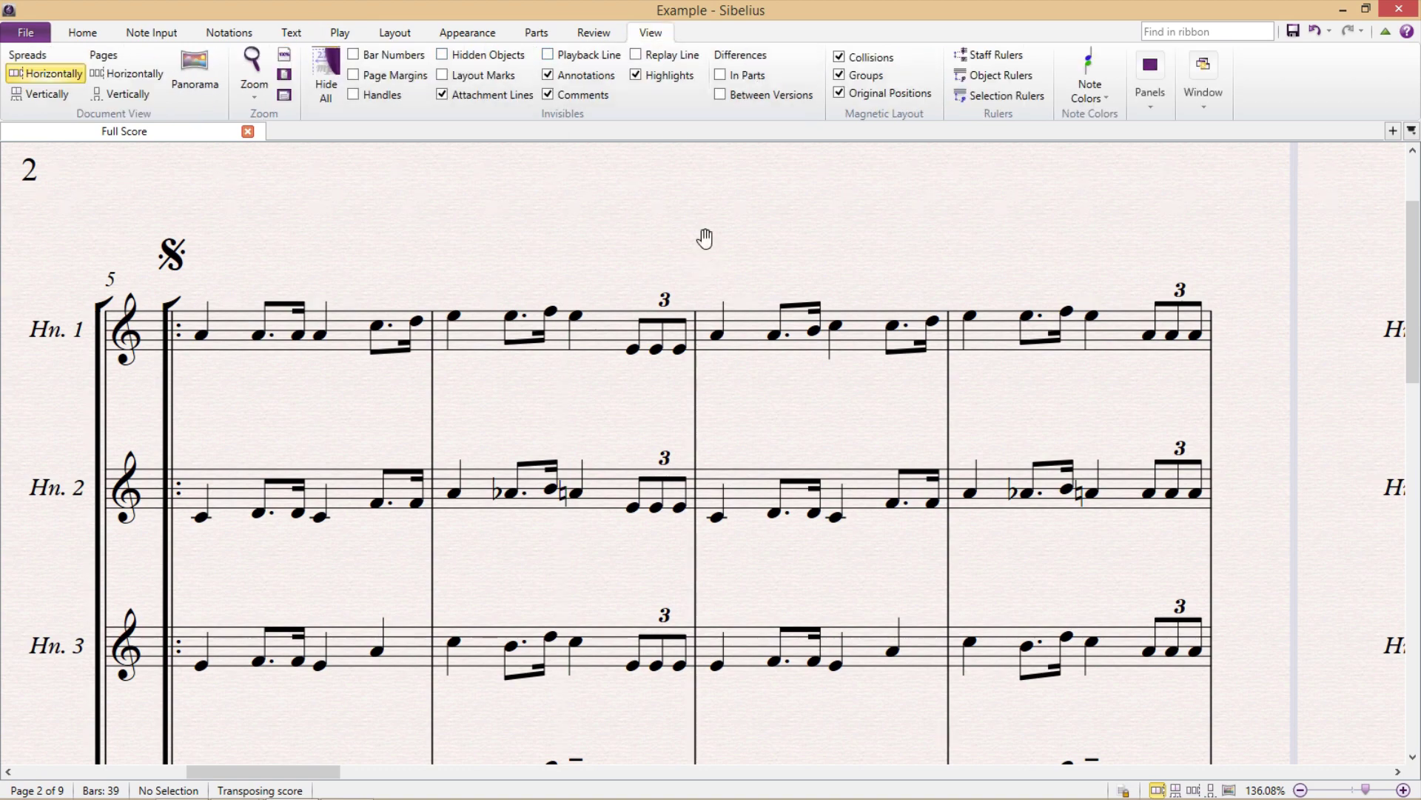
scroll(704, 235, "down", 2)
left_click_drag(750, 348, 757, 306)
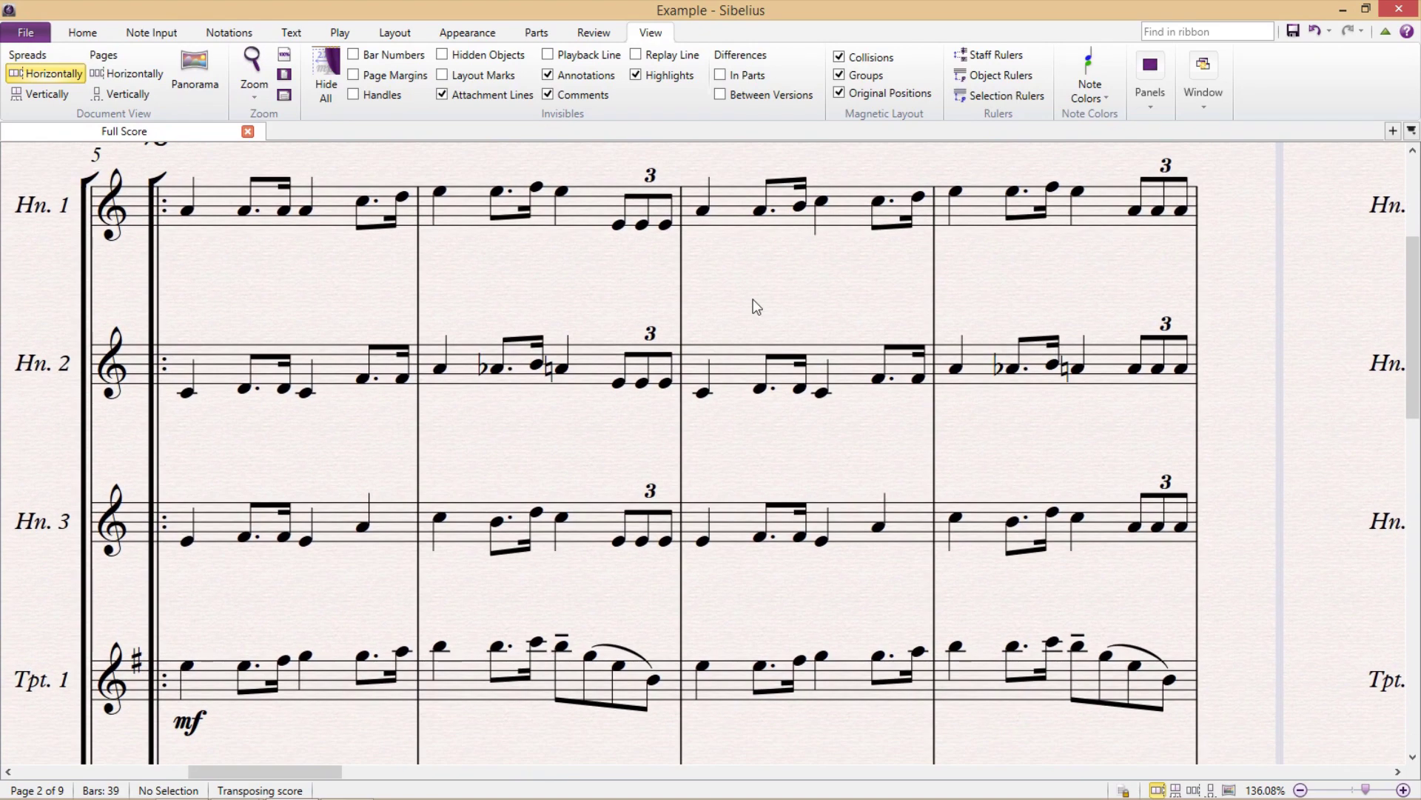
scroll(752, 304, "up", 3)
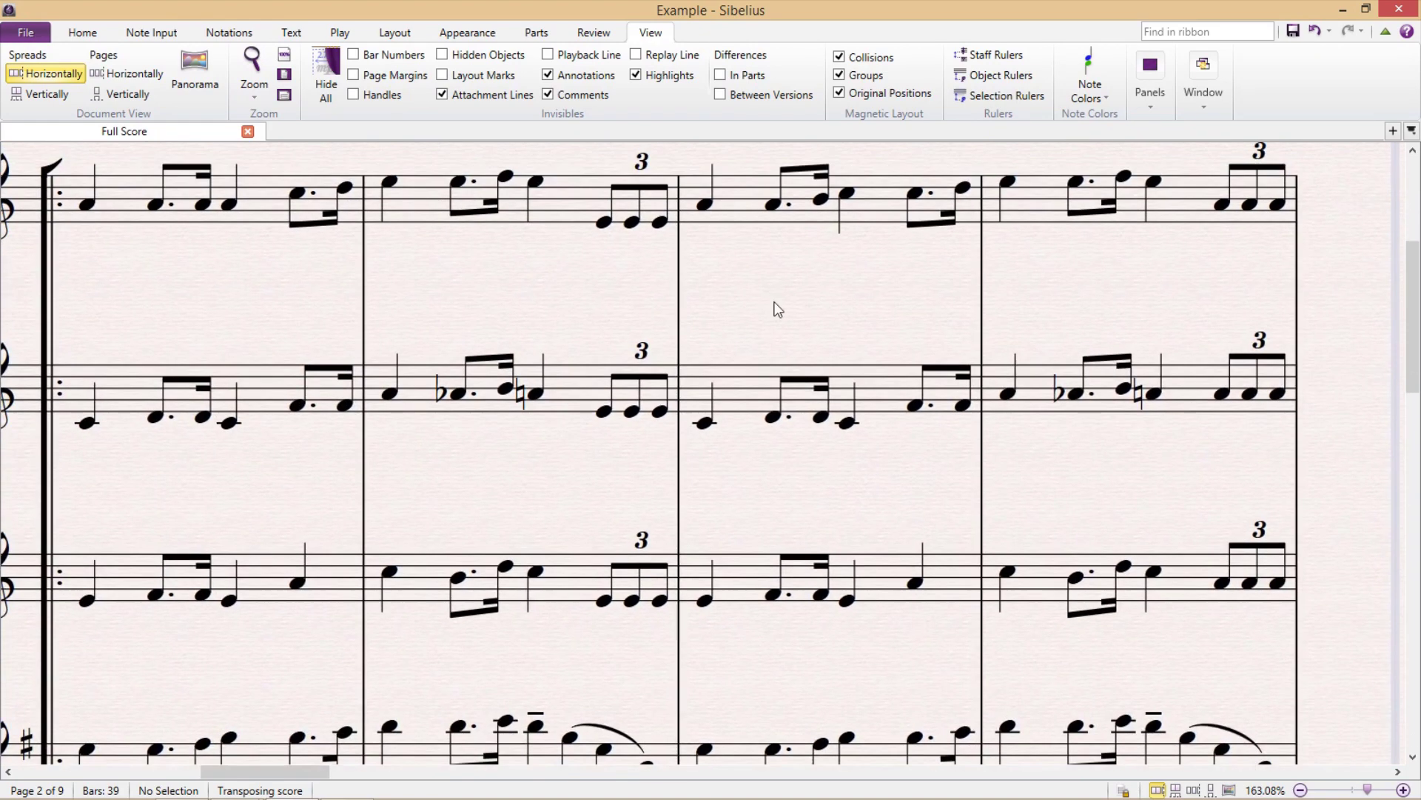
- Respell the Horn 2 Db4 in bar 6 as C#4, toggling back once before settling
left_click(457, 394)
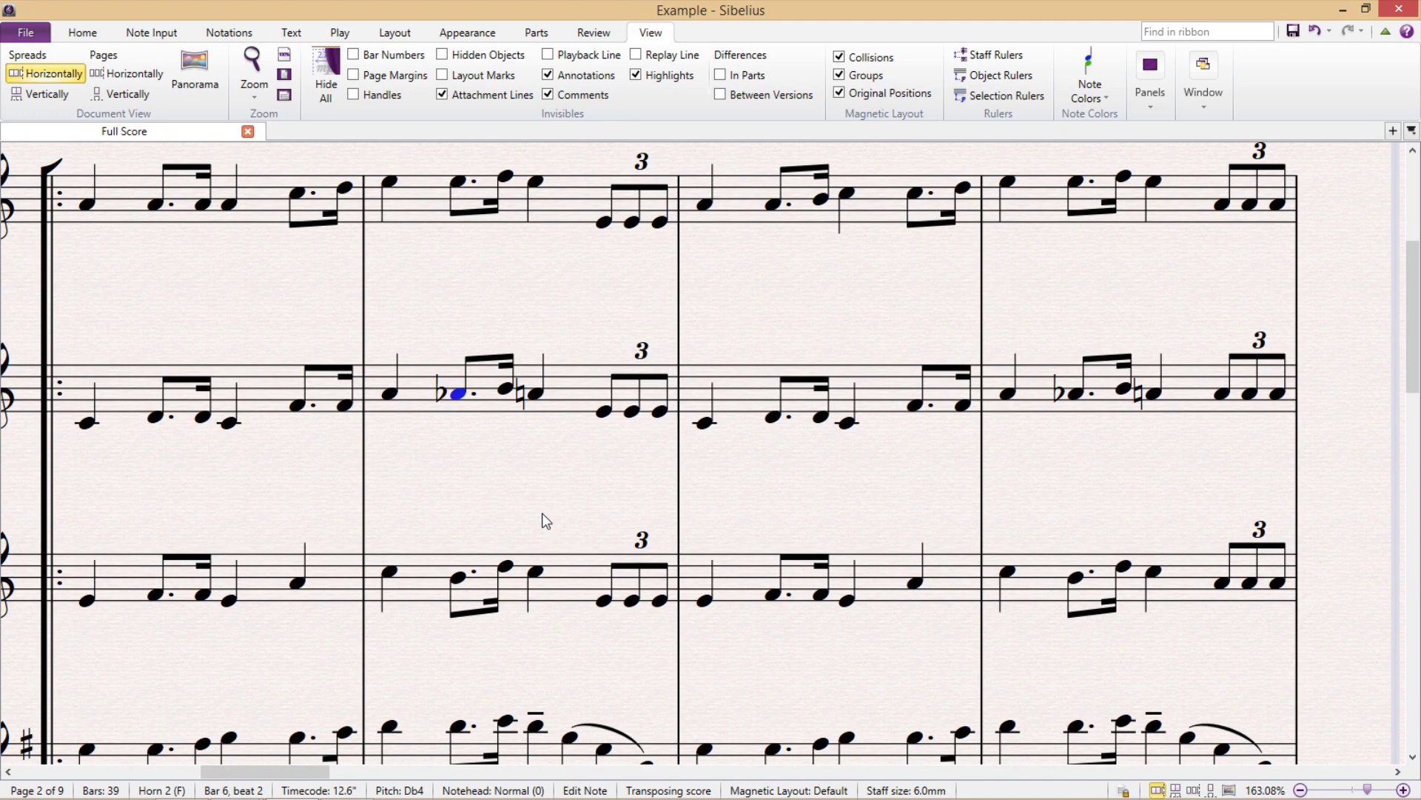
key("Escape")
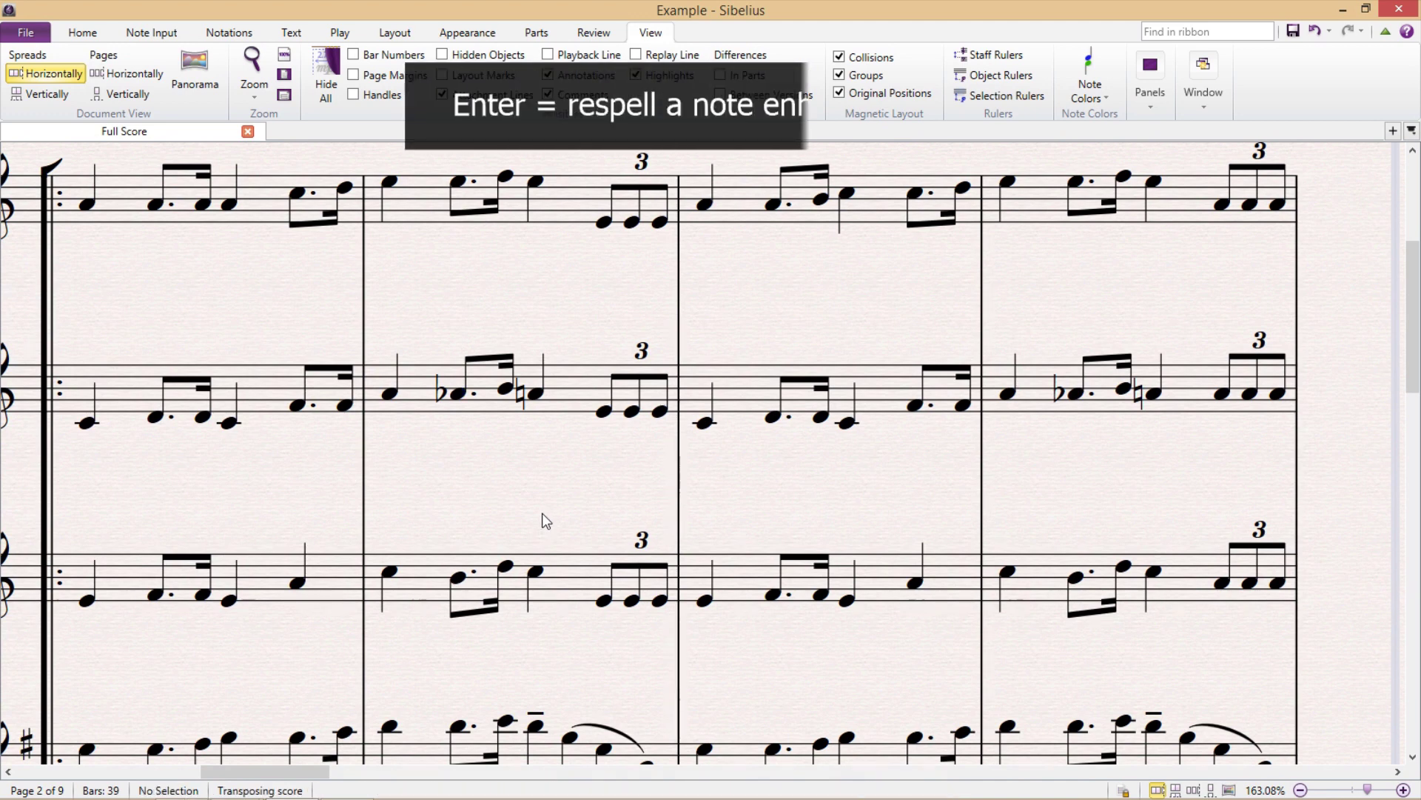
left_click(459, 394)
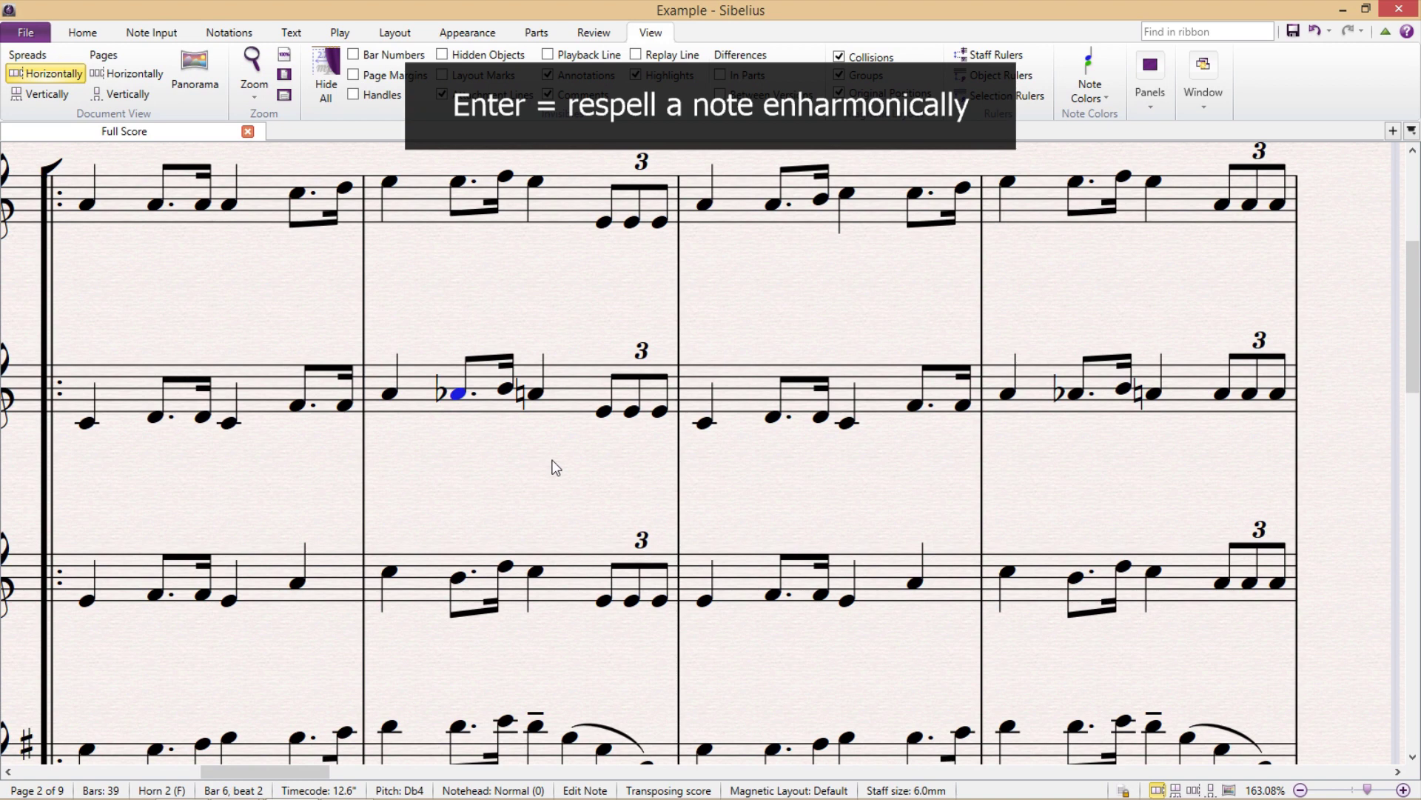
key("Return")
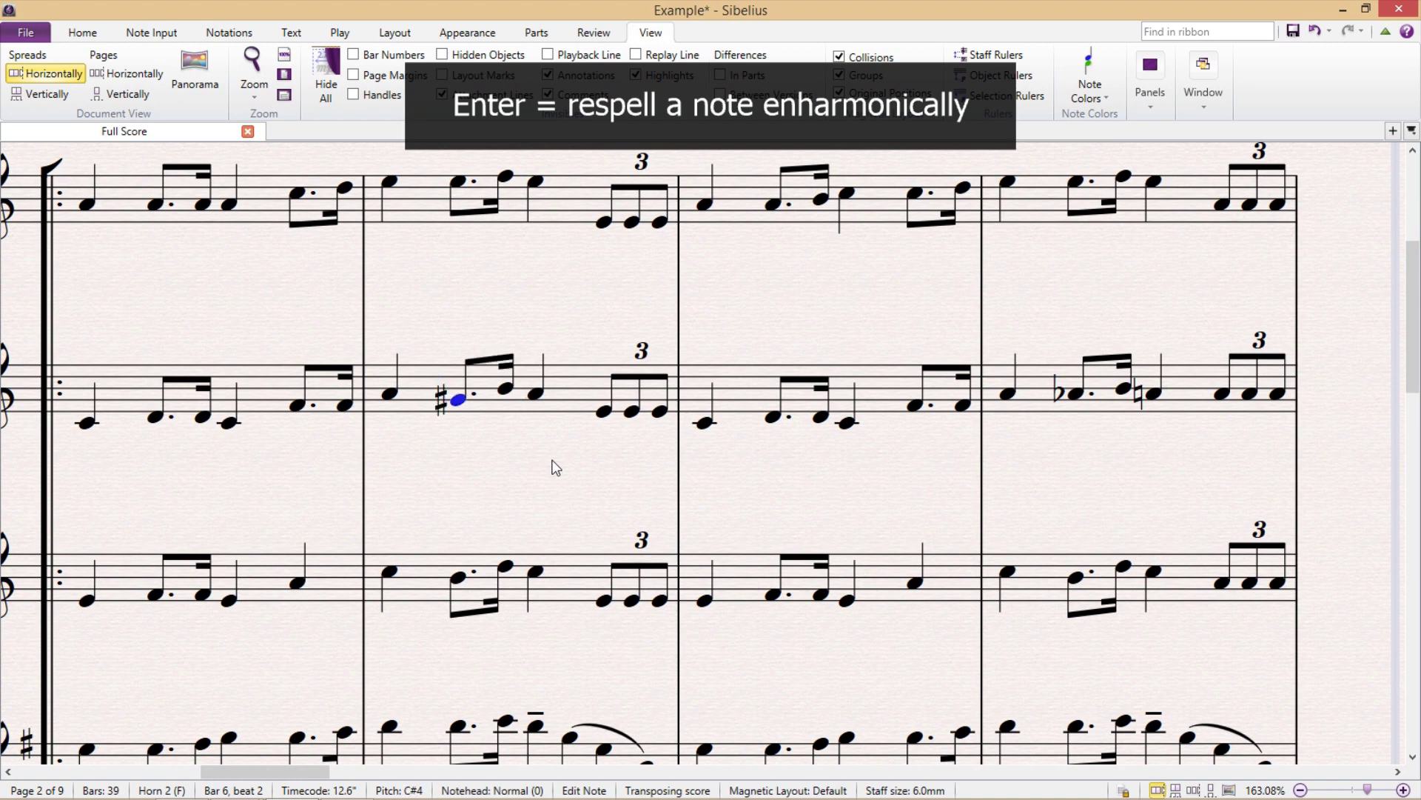
key("Return")
key("Return")
key("Return")
key("Return")
key("Return")
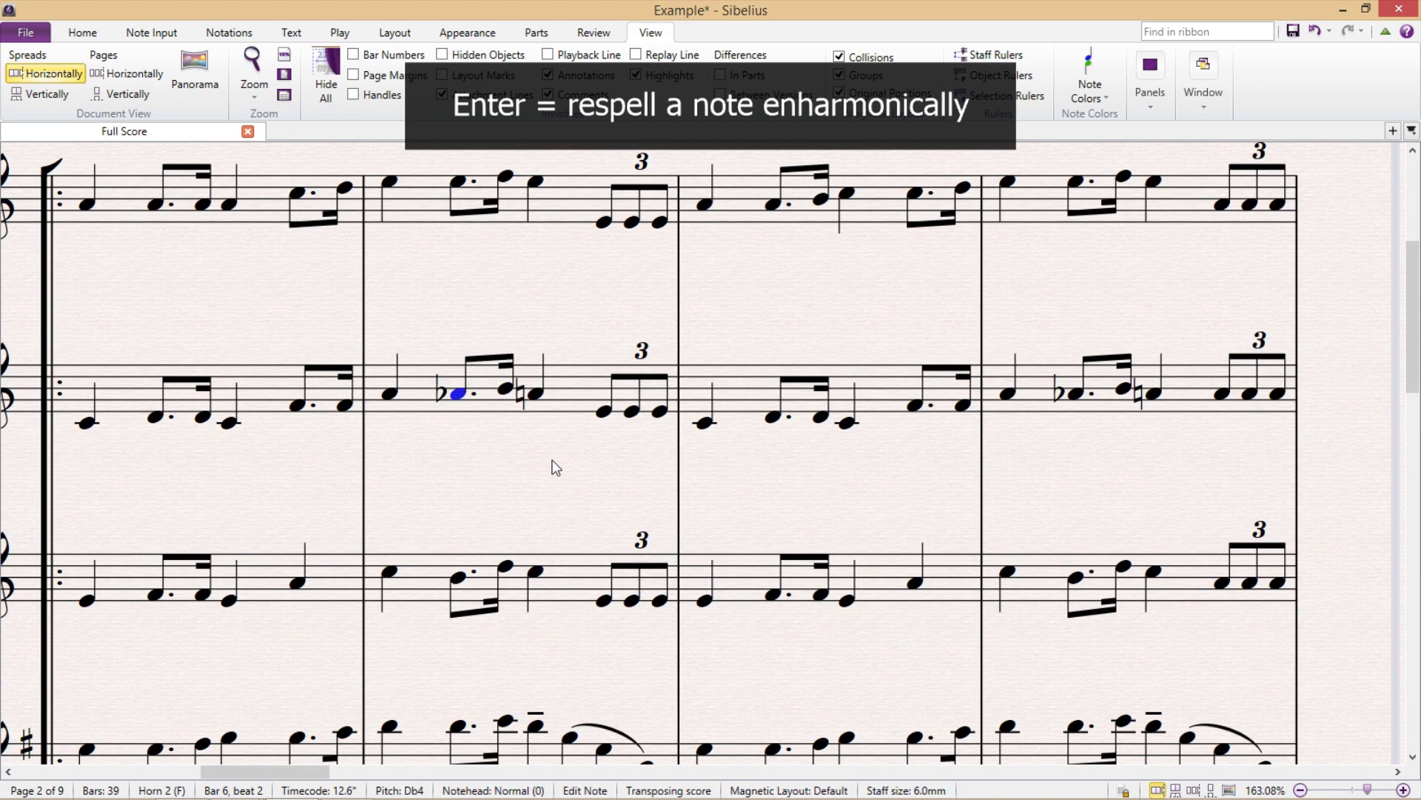
key("Return")
key("Return")
key("Return")
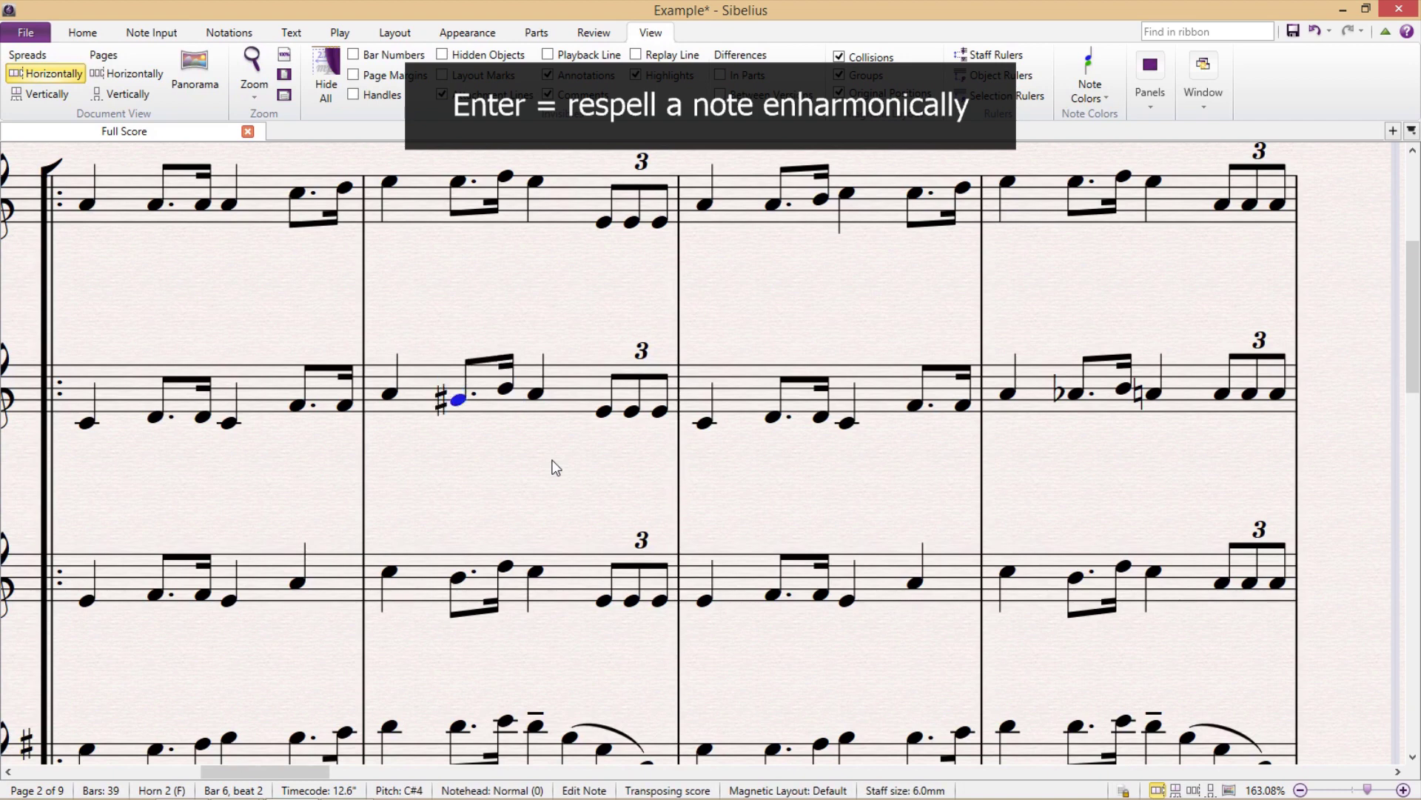
key("Escape")
- Try bar 7's F as E-sharp and revert, then respell bar 8's B-flat as A-sharp
left_click(755, 402)
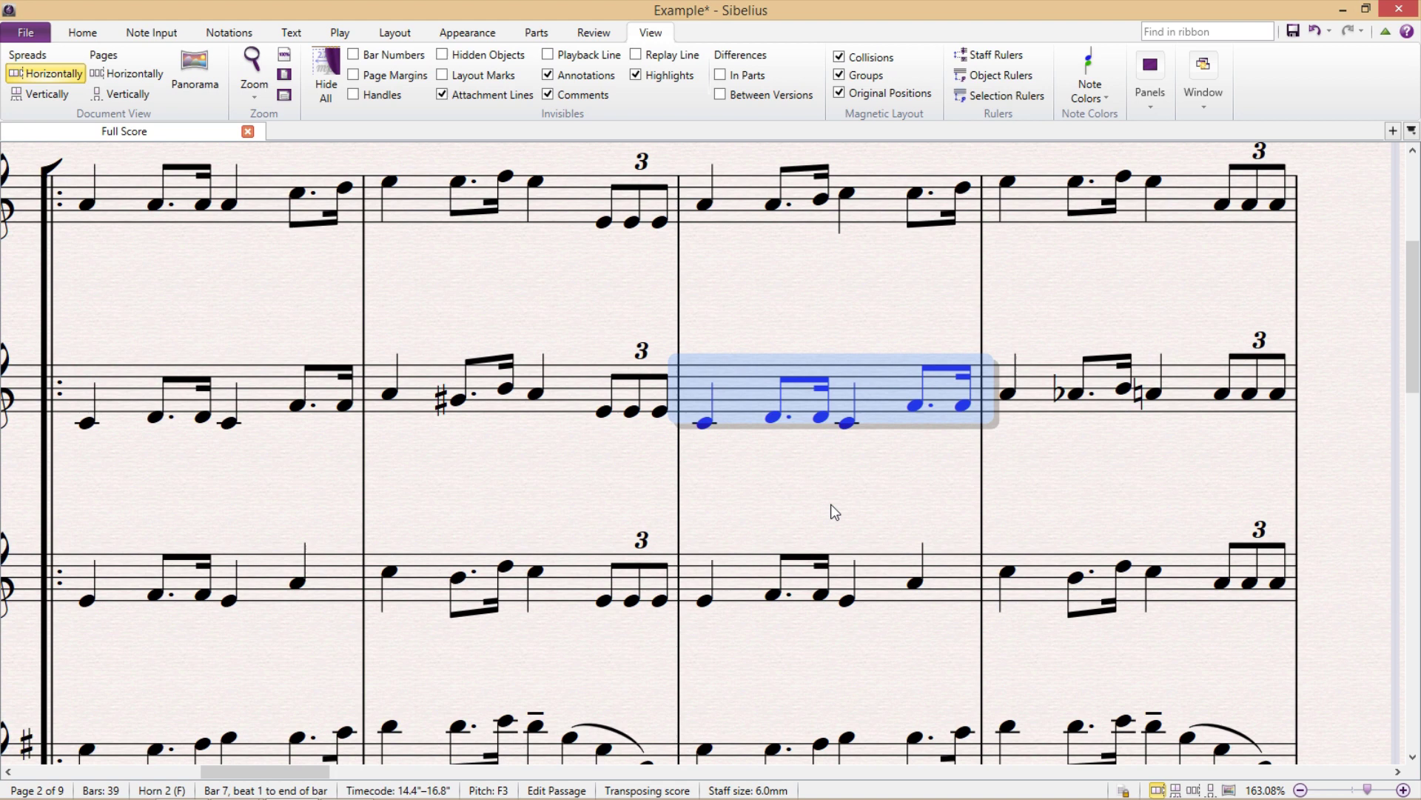
key("Return")
key("Return")
key("Return")
key("Return")
key("Escape")
left_click(1075, 393)
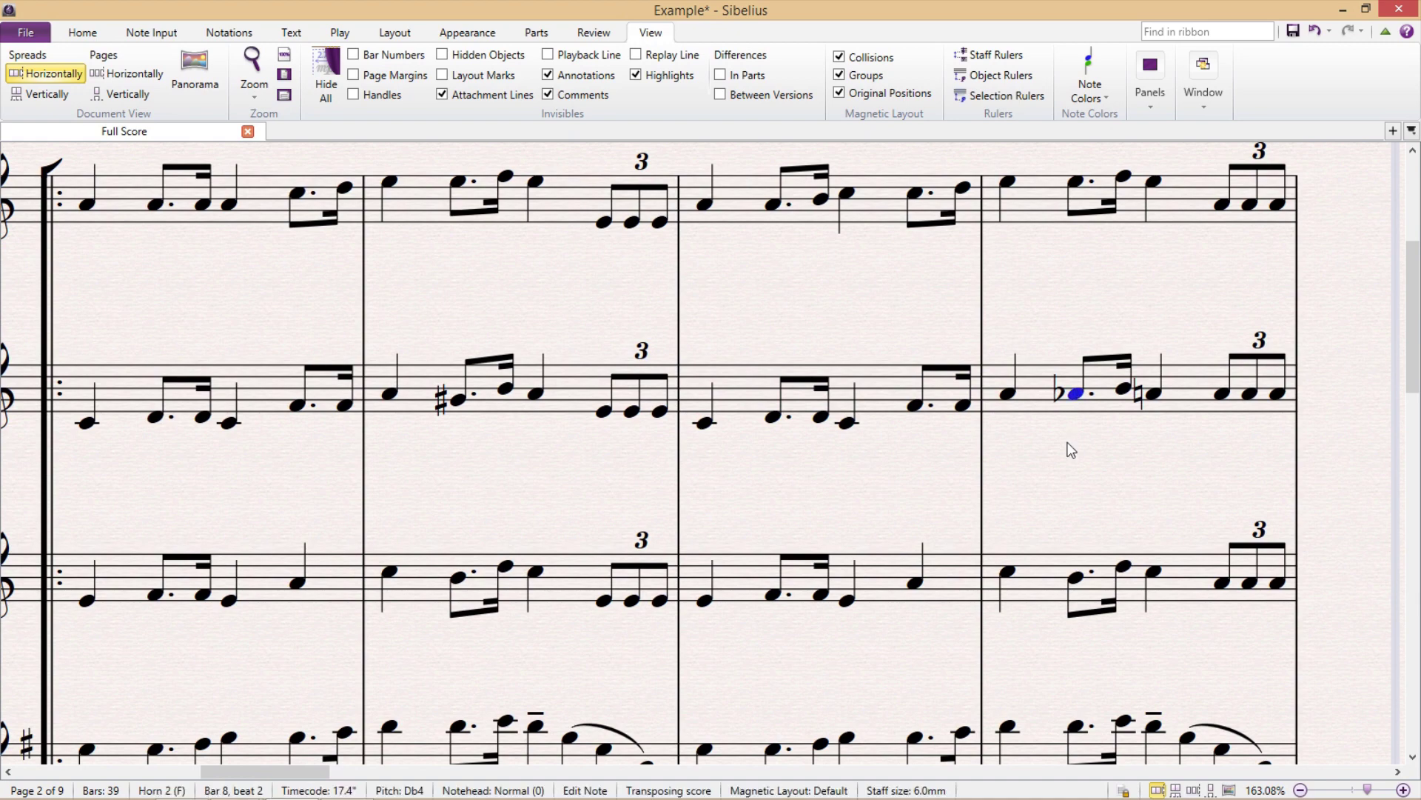
key("Return")
- Respell Horn 2's bar 11 A-flat as G-sharp and D-flat as C-sharp
left_click_drag(1182, 490, 912, 449)
left_click(789, 390)
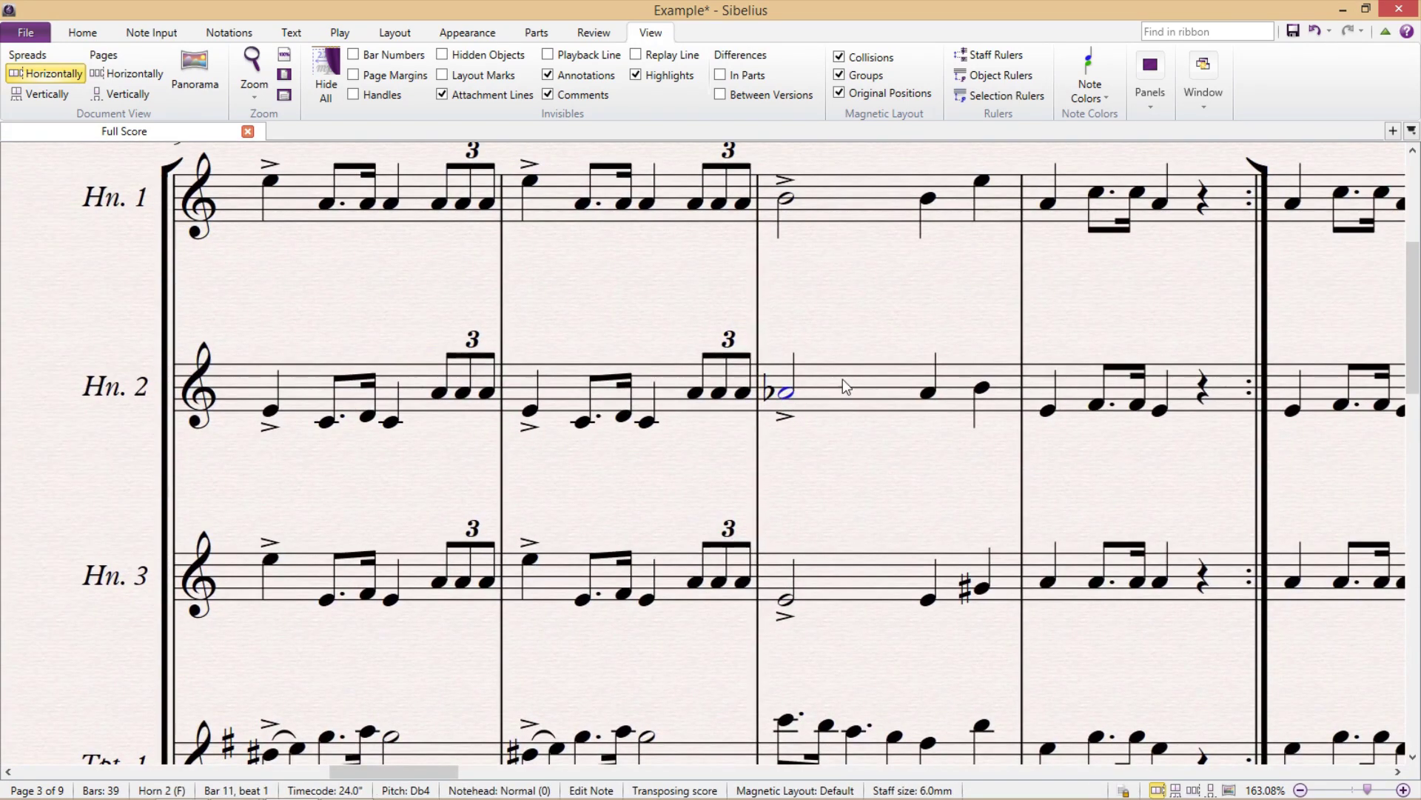
key("Return")
key("Right")
key("Return")
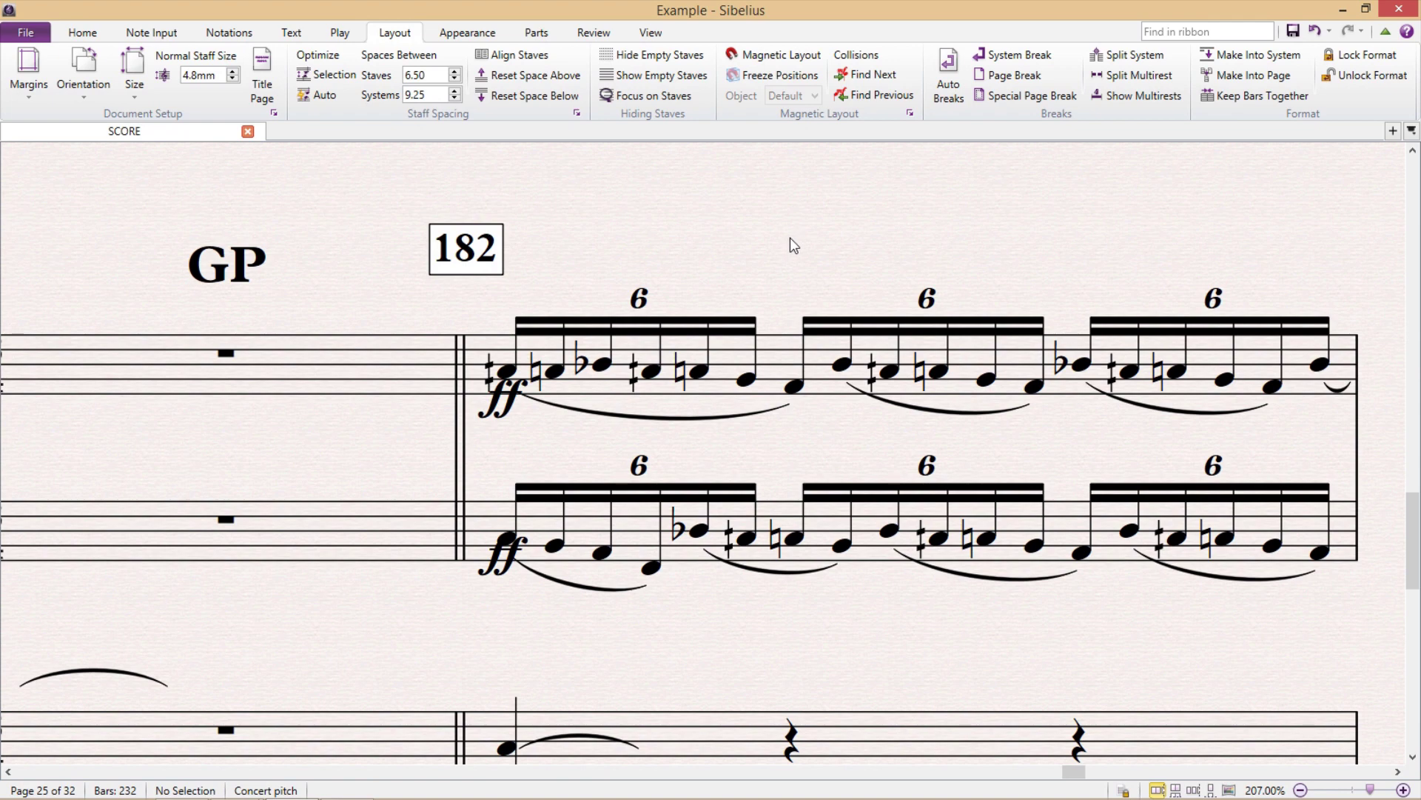
- Toggle Magnetic Layout off and on to compare, leaving it on
left_click(803, 59)
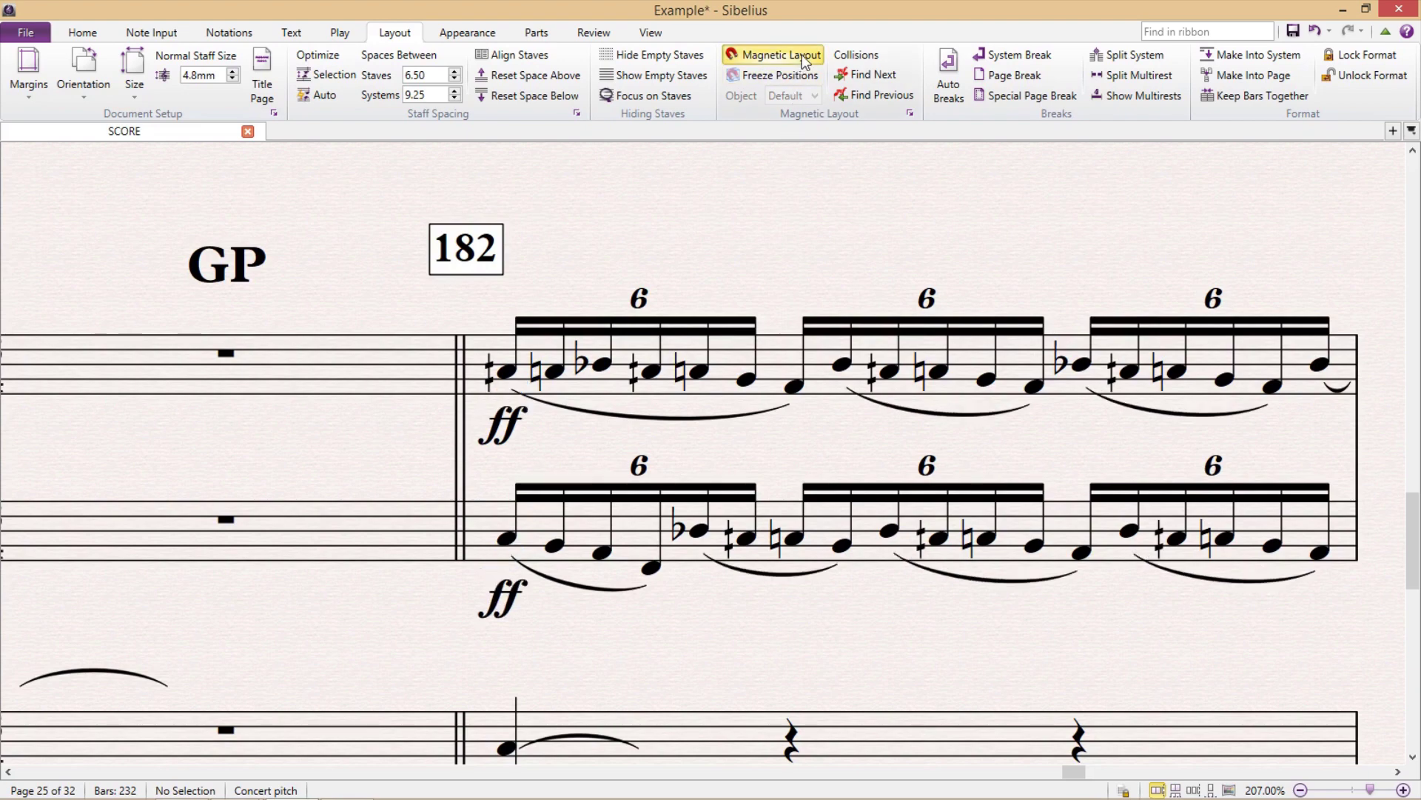
left_click(802, 55)
left_click(803, 55)
left_click(807, 56)
left_click(809, 59)
- Pan to the piano bars and test moving the slanted slash line
left_click_drag(713, 266, 925, 162)
left_click_drag(629, 422, 818, 322)
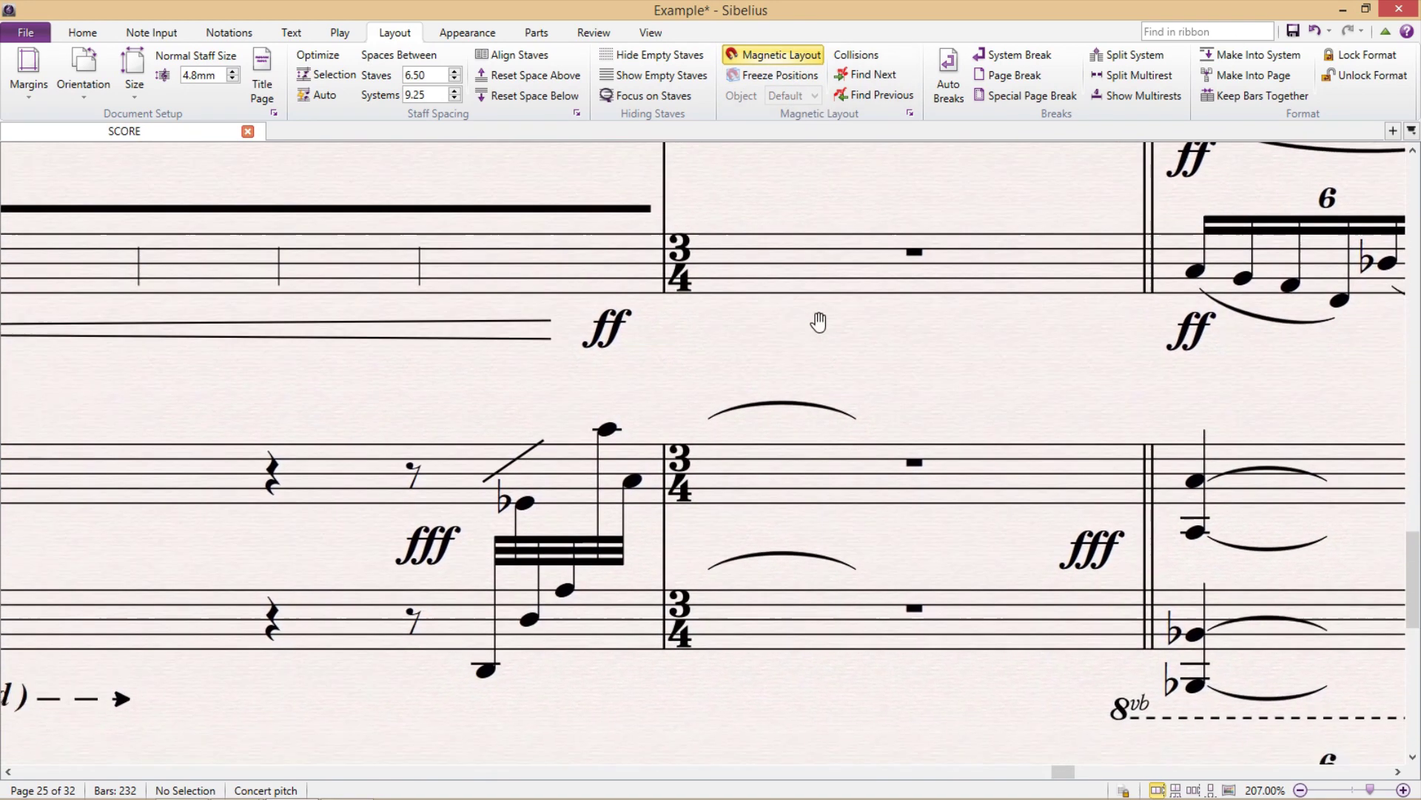
mouse_move(734, 377)
left_mouse_down()
mouse_move(730, 587)
mouse_move(735, 329)
mouse_move(733, 365)
left_mouse_up()
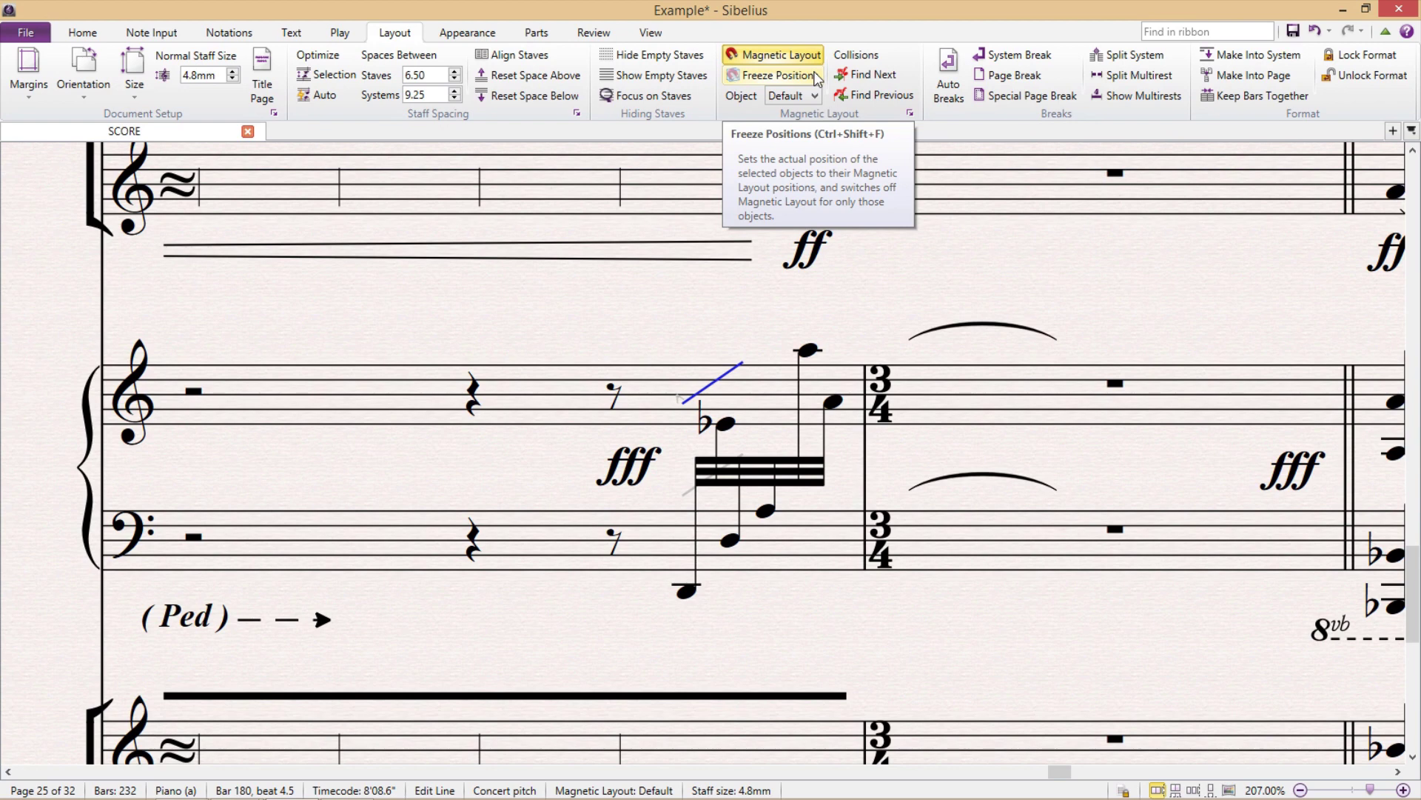
- Freeze the slanted line's position and drag it down onto the beam
left_click(817, 76)
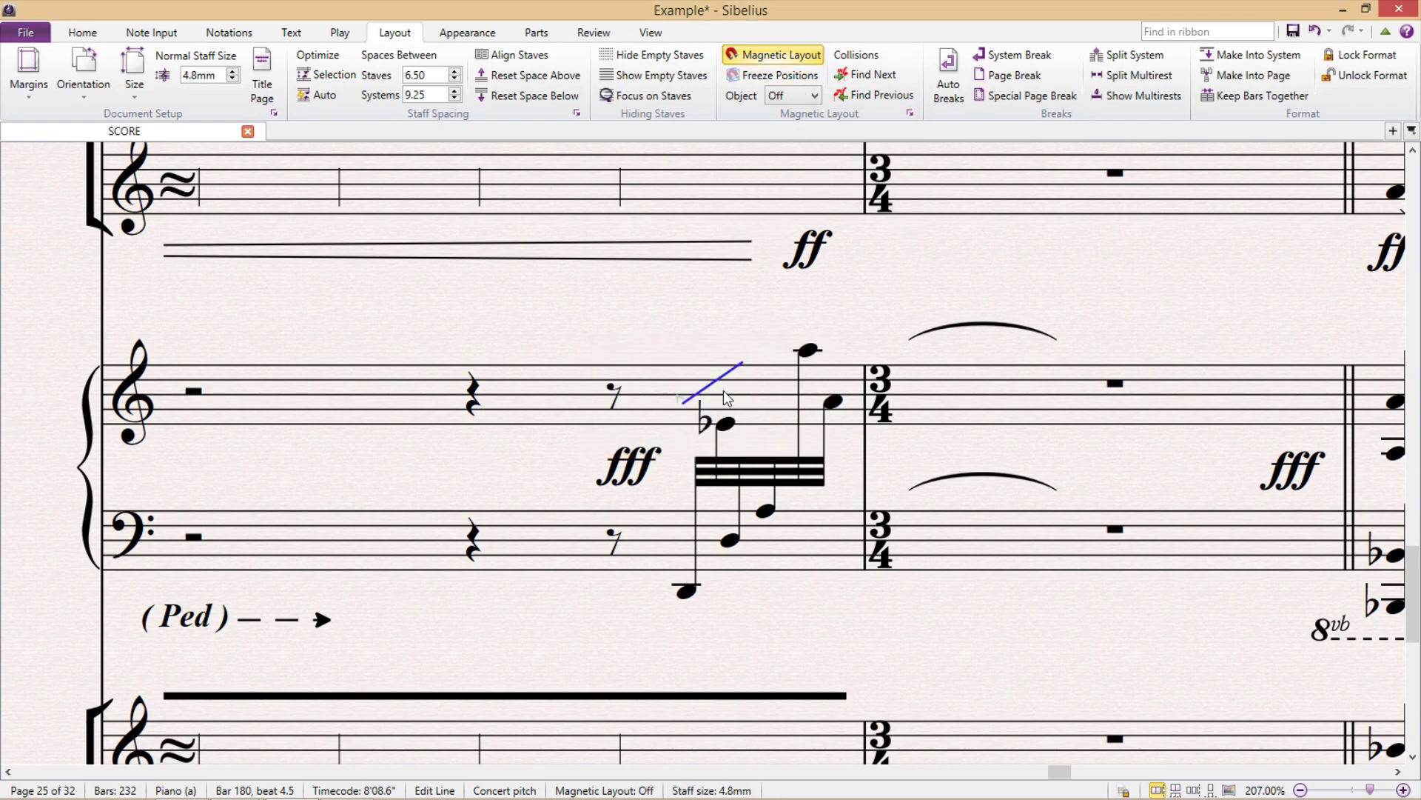
left_click_drag(725, 398, 724, 462)
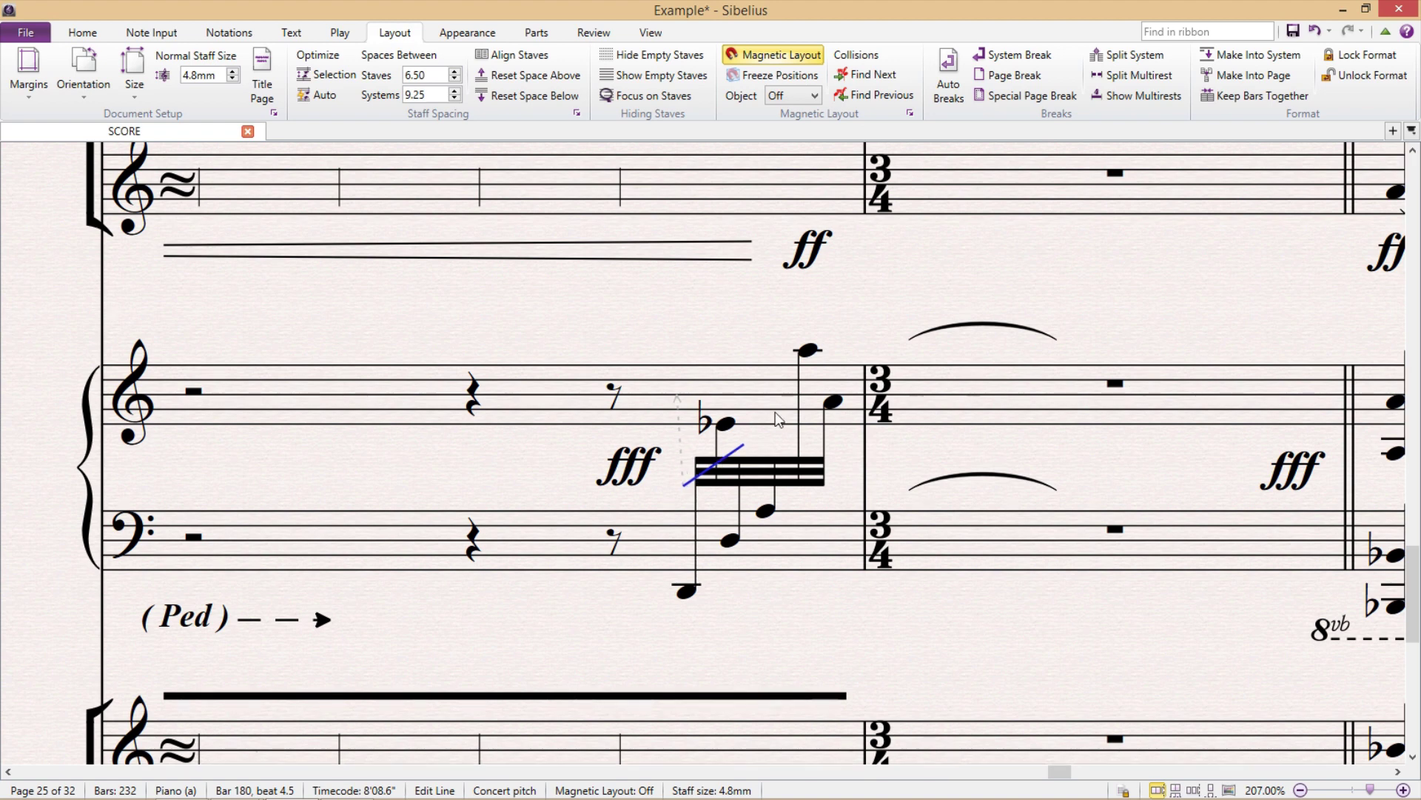
scroll(763, 327, "up", 10)
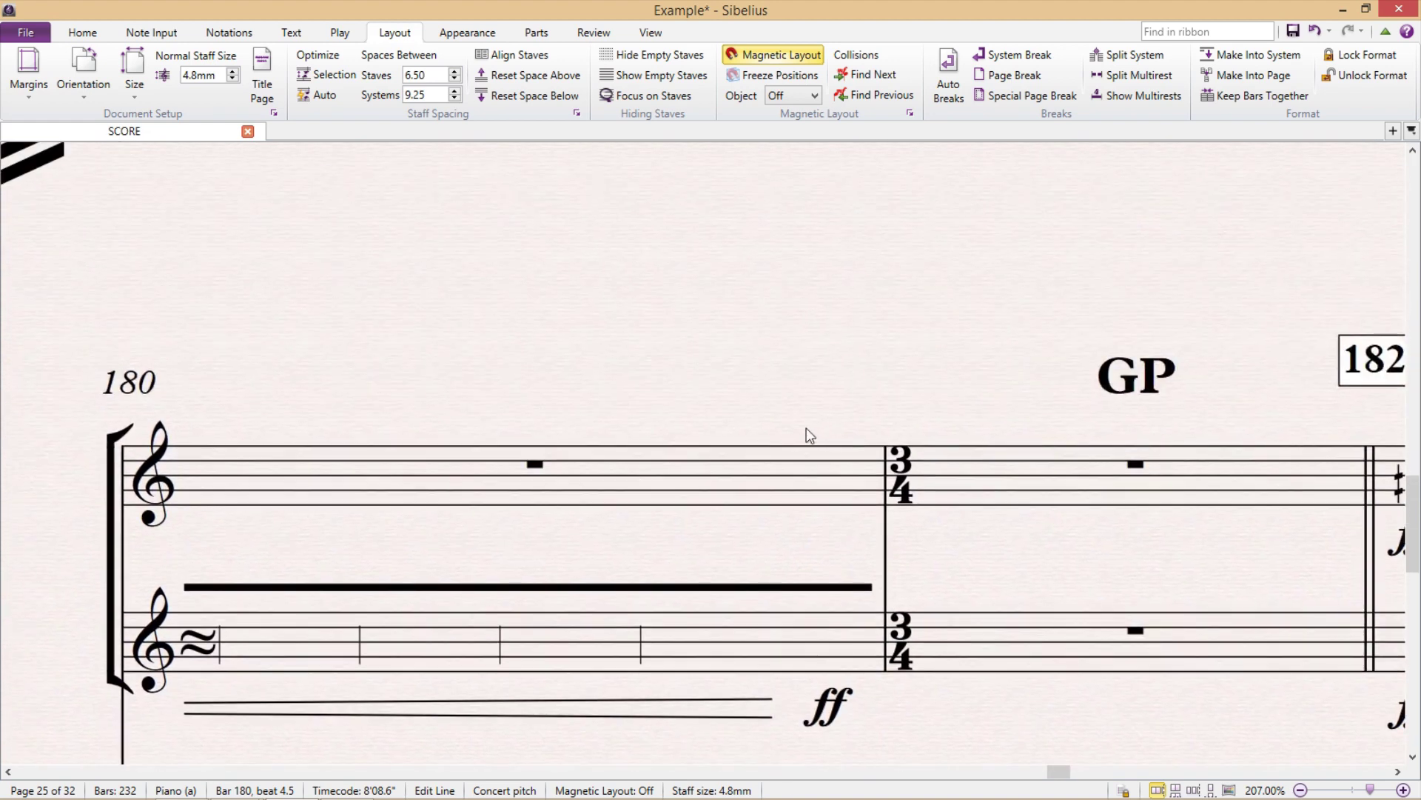
scroll(776, 498, "down", 3)
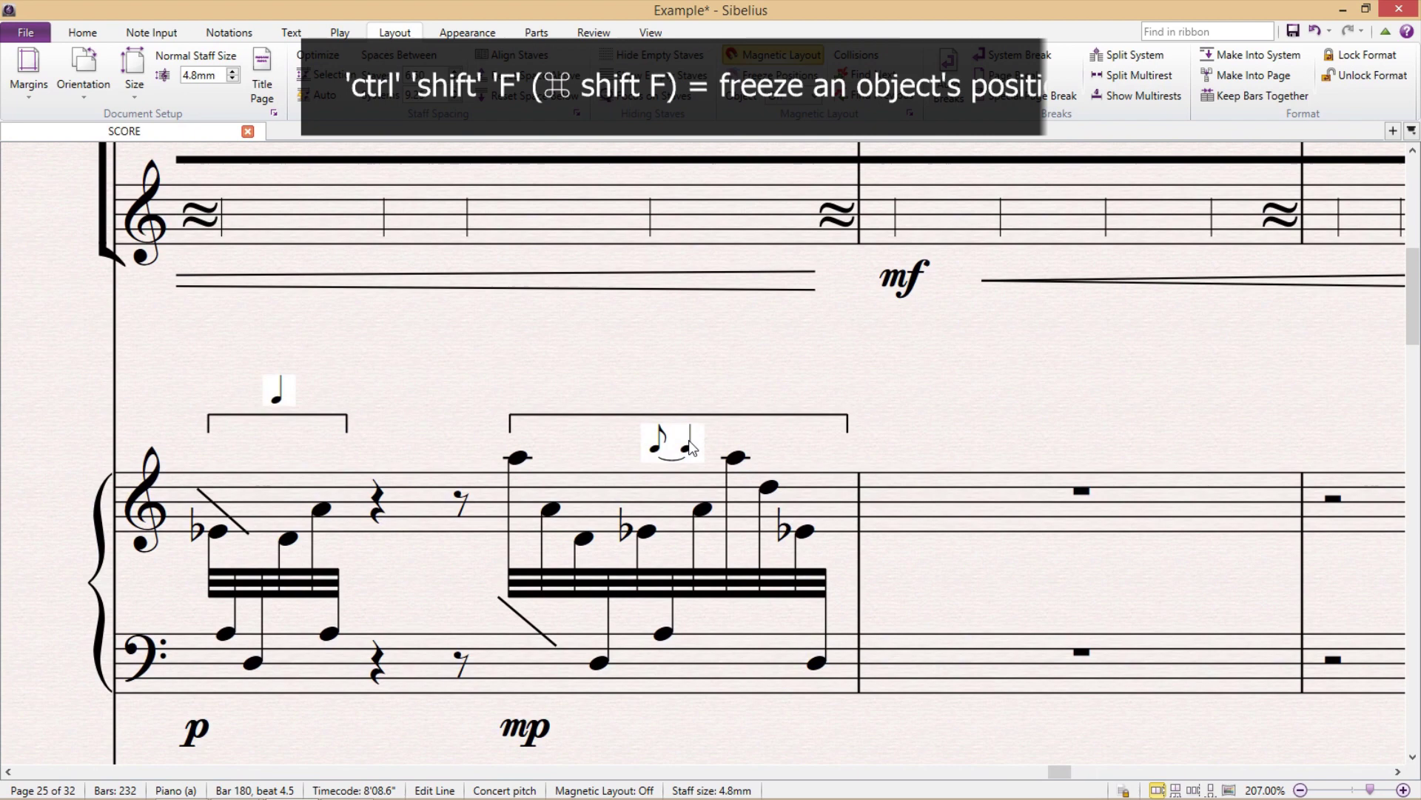
- Raise the note-symbol text above the tuplet bracket, freeze it, and nudge it down
left_click(689, 448)
left_click_drag(685, 449, 693, 385)
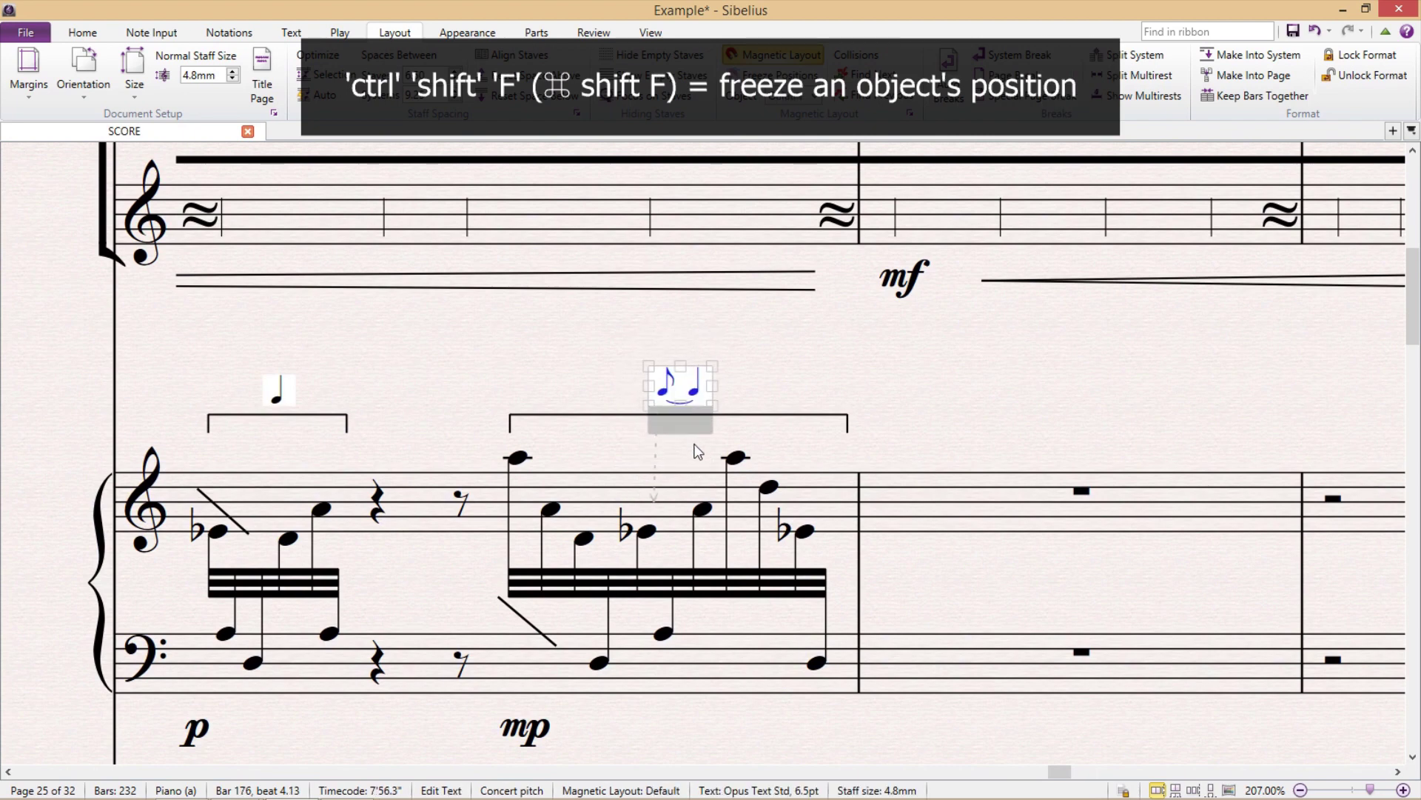
key("ctrl+shift+f")
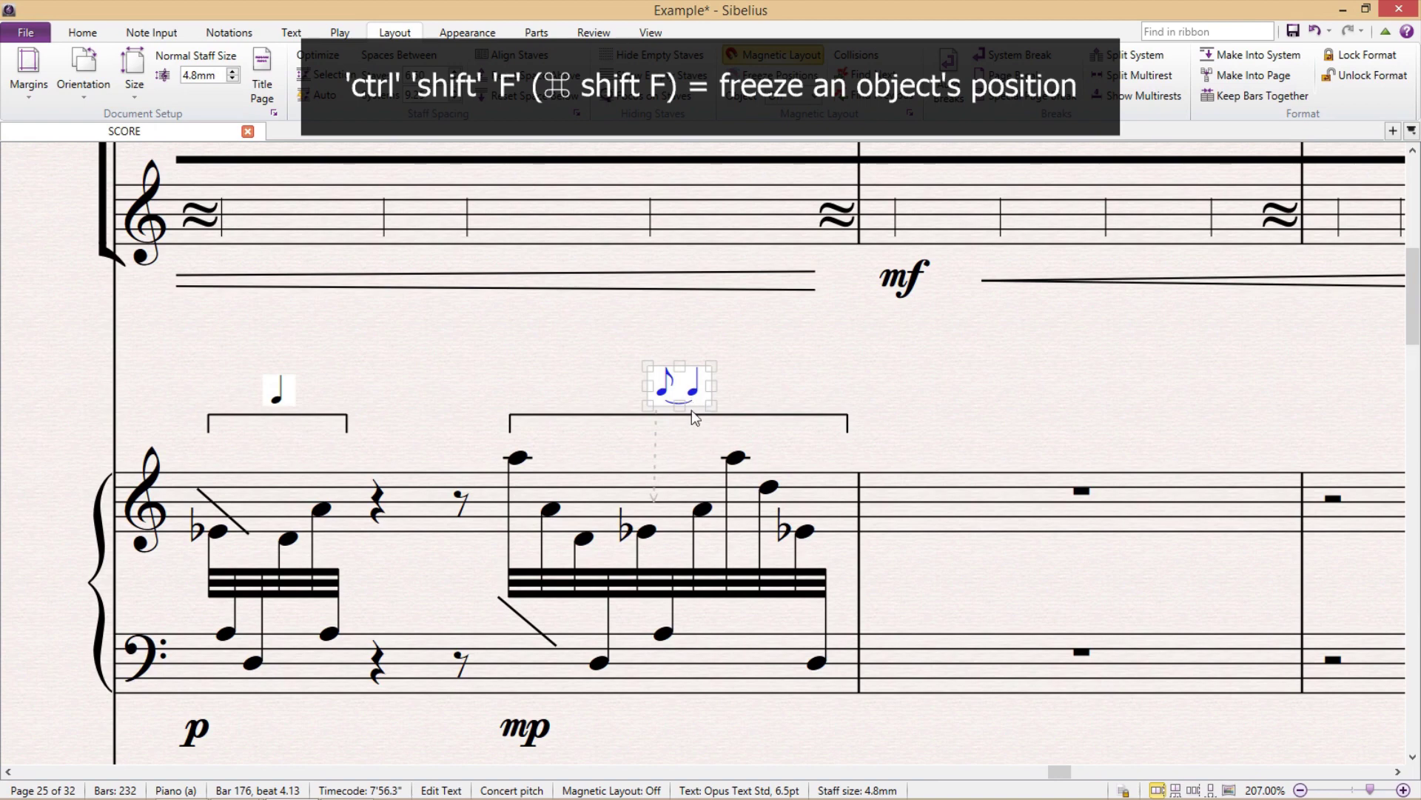
key("Down")
key("Down")
key("Down")
key("Down")
key("Down")
key("Down")
key("Down")
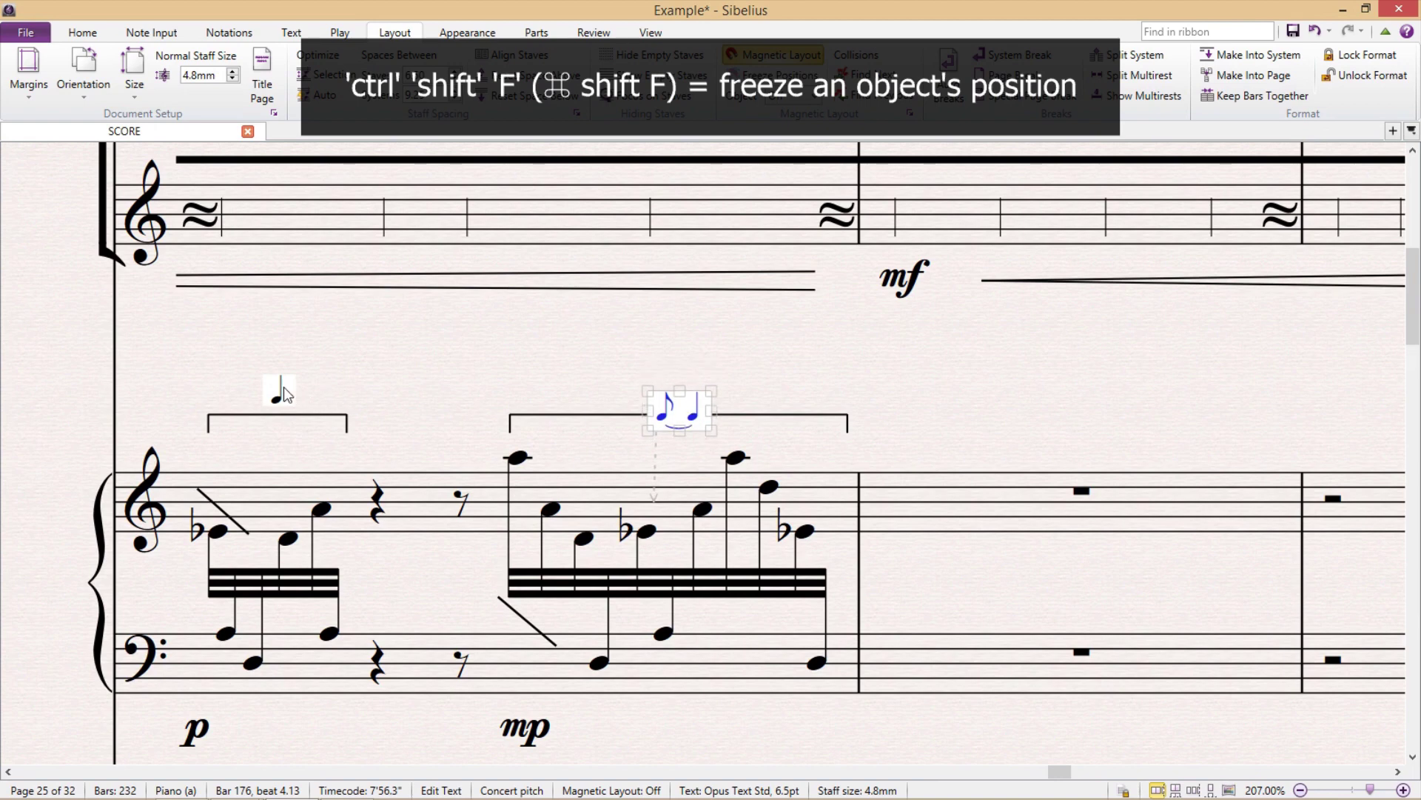
- Freeze the quarter-note text above the left bracket with Ctrl+Shift+F
left_click(282, 390)
key("ctrl+shift+f")
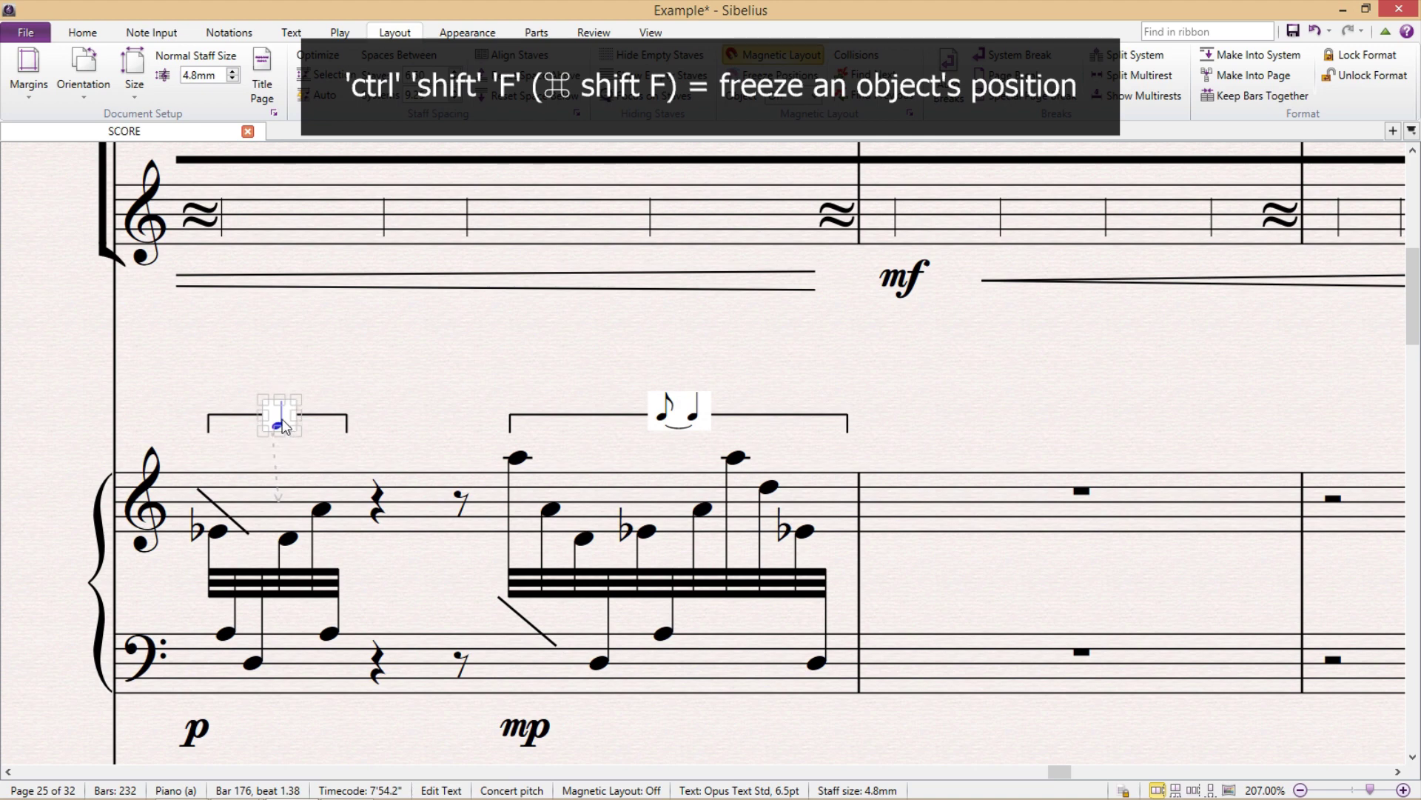
key("Escape")
scroll(413, 384, "down", 3)
scroll(422, 352, "left", 2)
- Move both diagonal slashes onto the piano's sixteenth-note beams
left_click(286, 406)
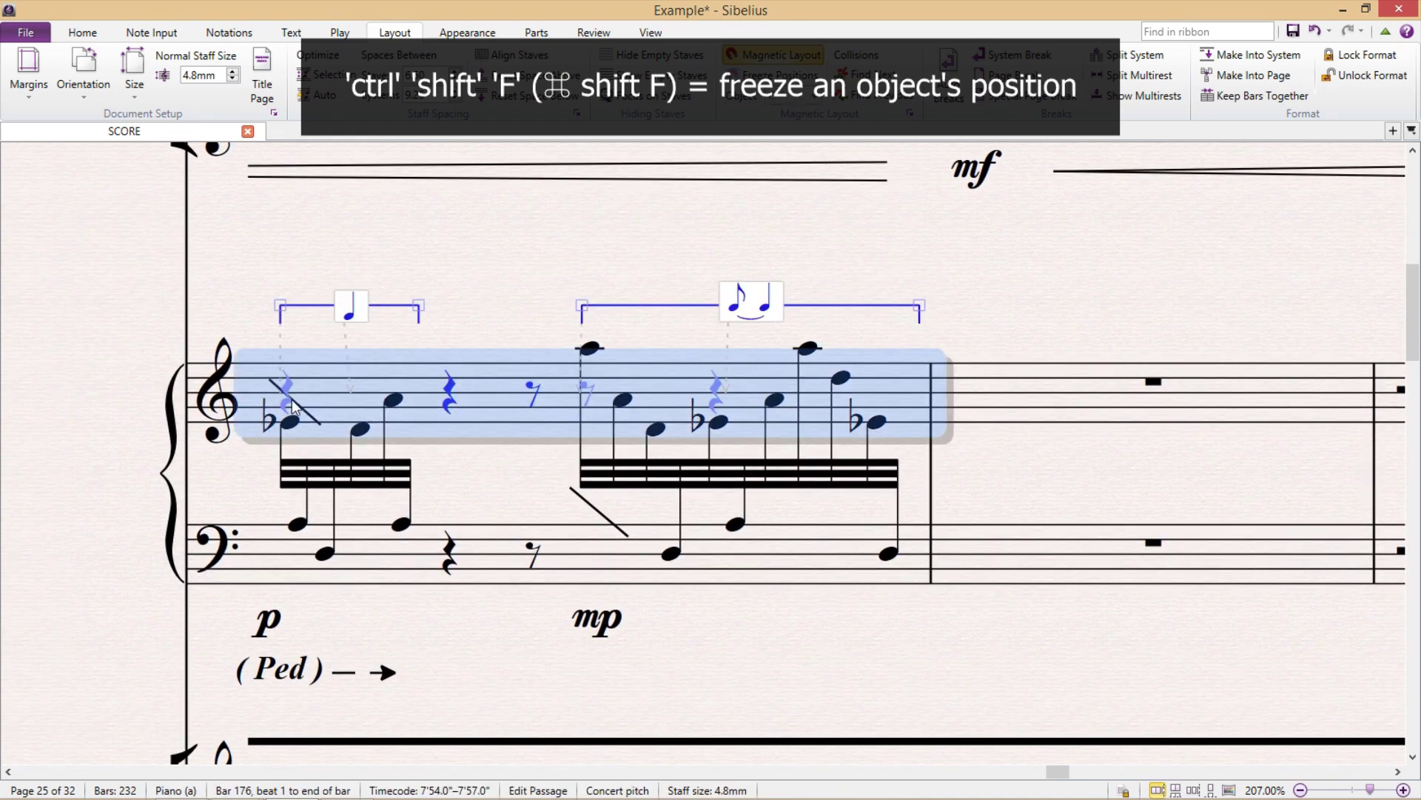
left_click(297, 404)
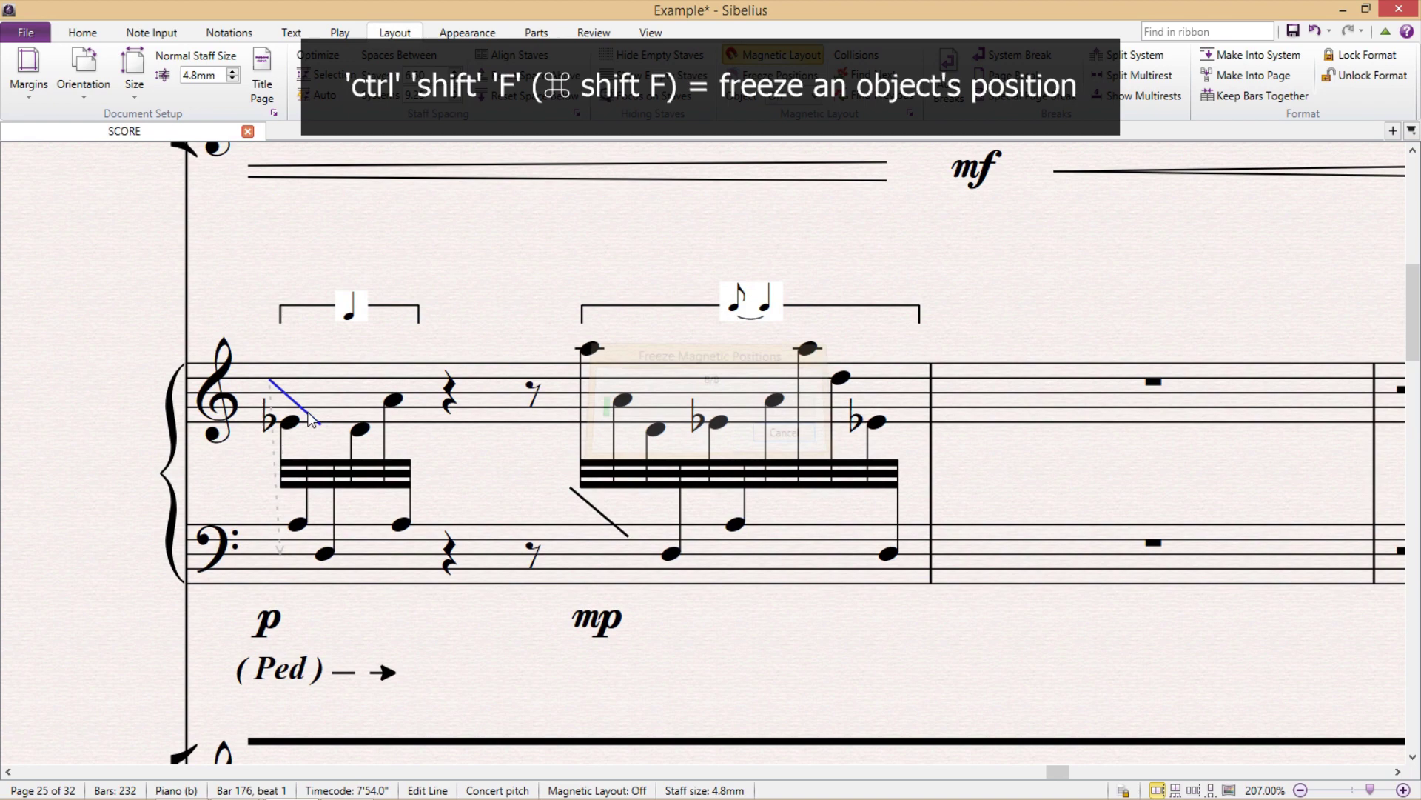
left_click_drag(299, 405, 299, 479)
left_click(599, 513)
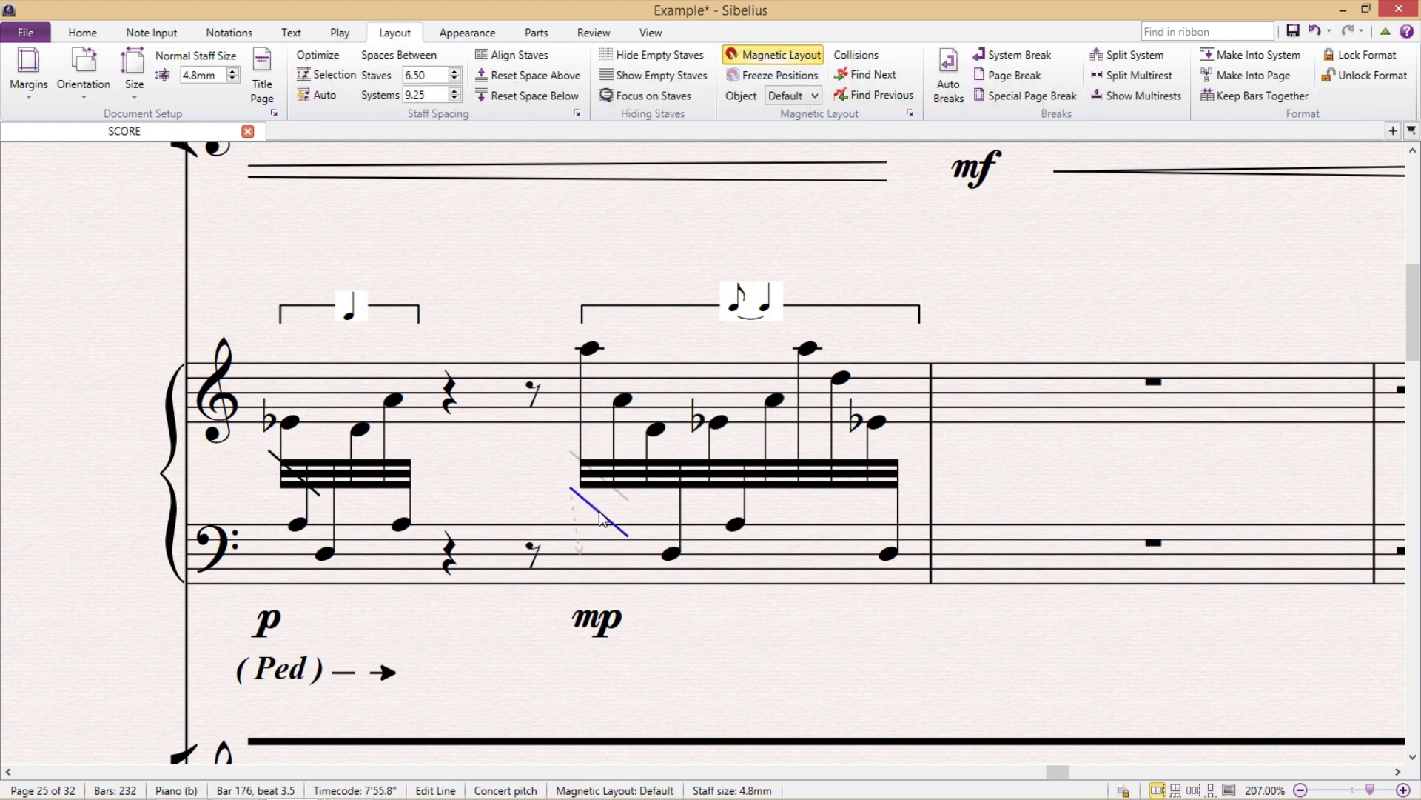
left_click_drag(598, 515, 598, 485)
left_click(538, 502)
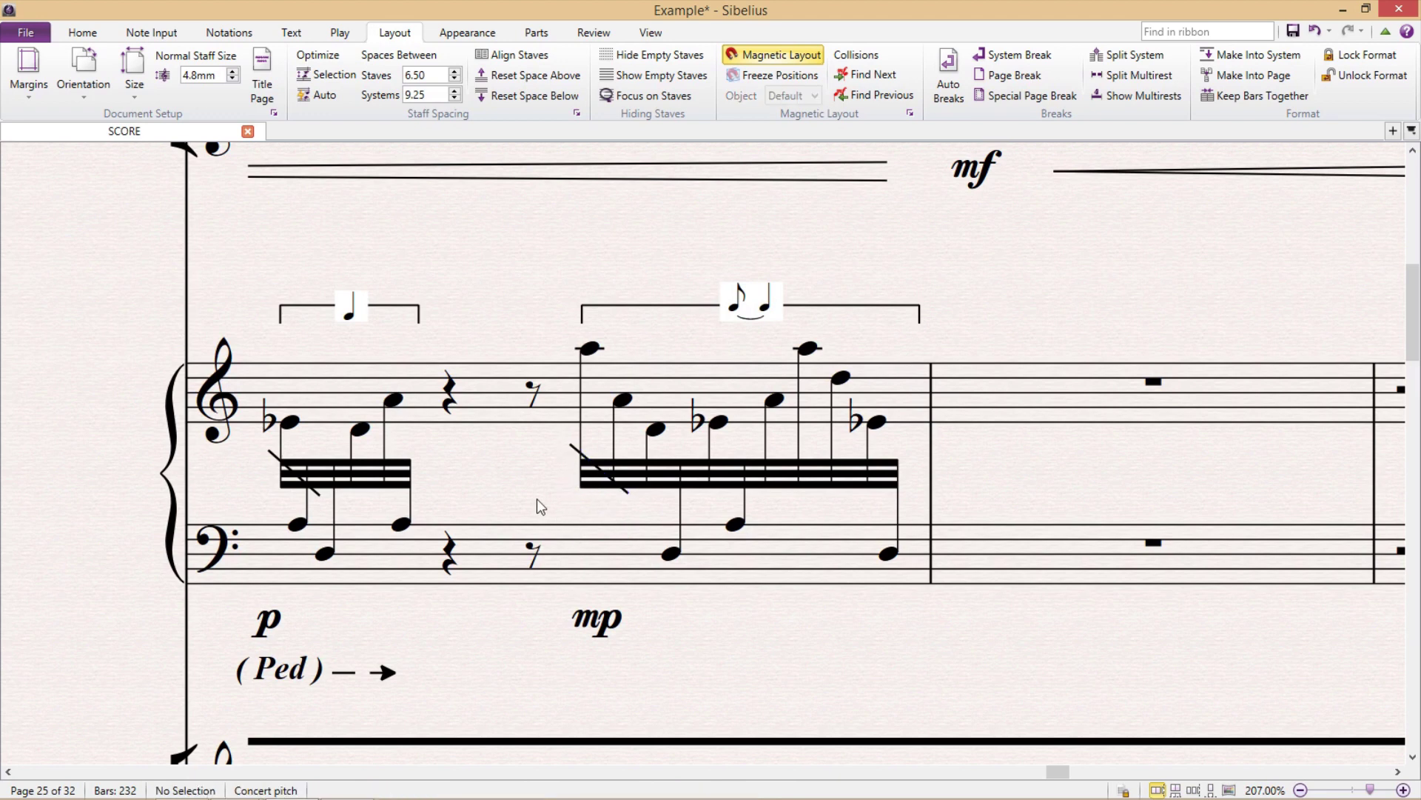